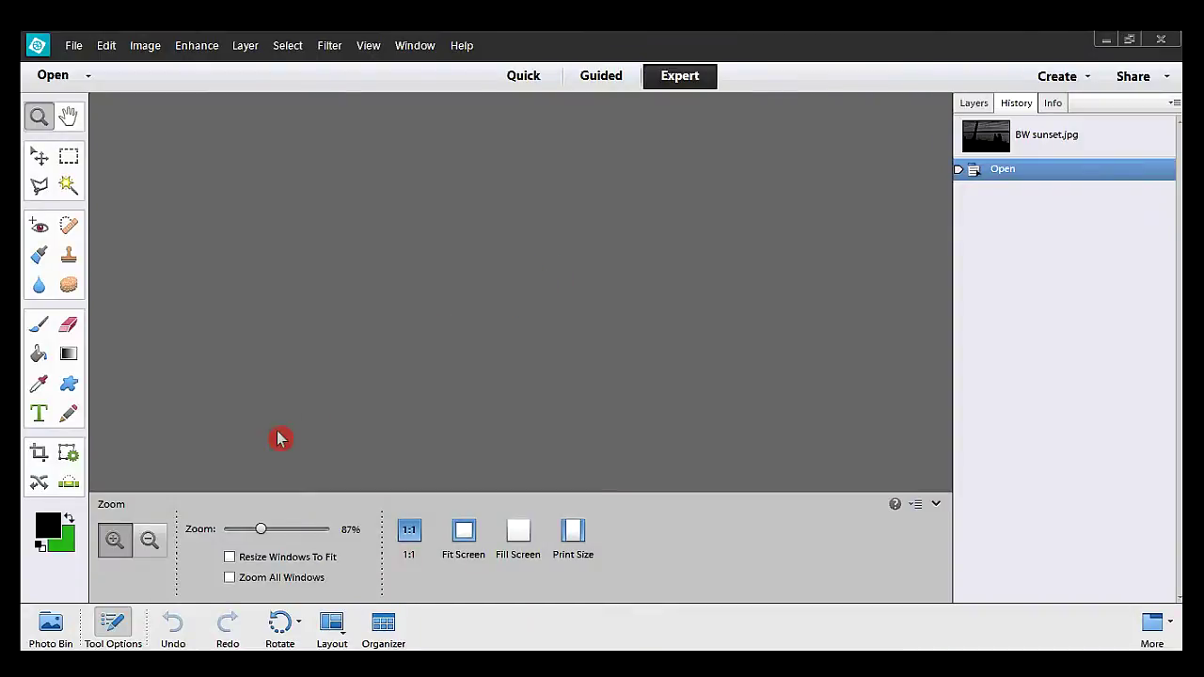
- Bring up UNDERexposed.jpg, OVERexposed.jpg and NORMAL exposure.jpg from the open files to compare their exposures
click(52, 629)
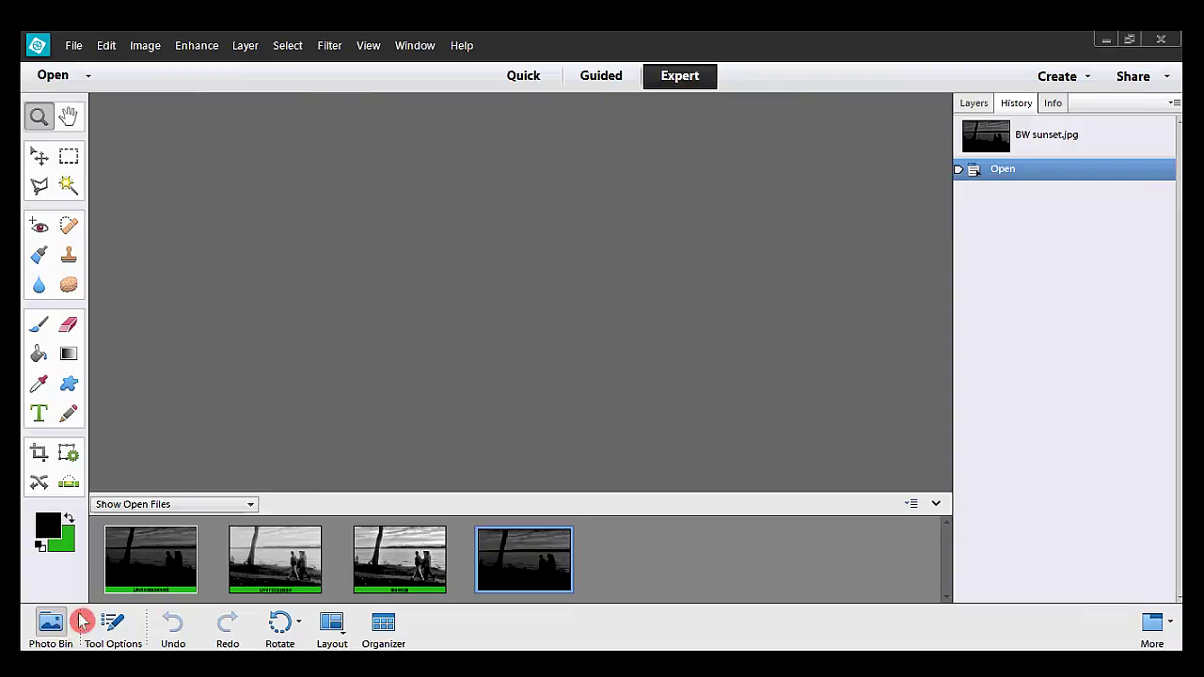
click(150, 569)
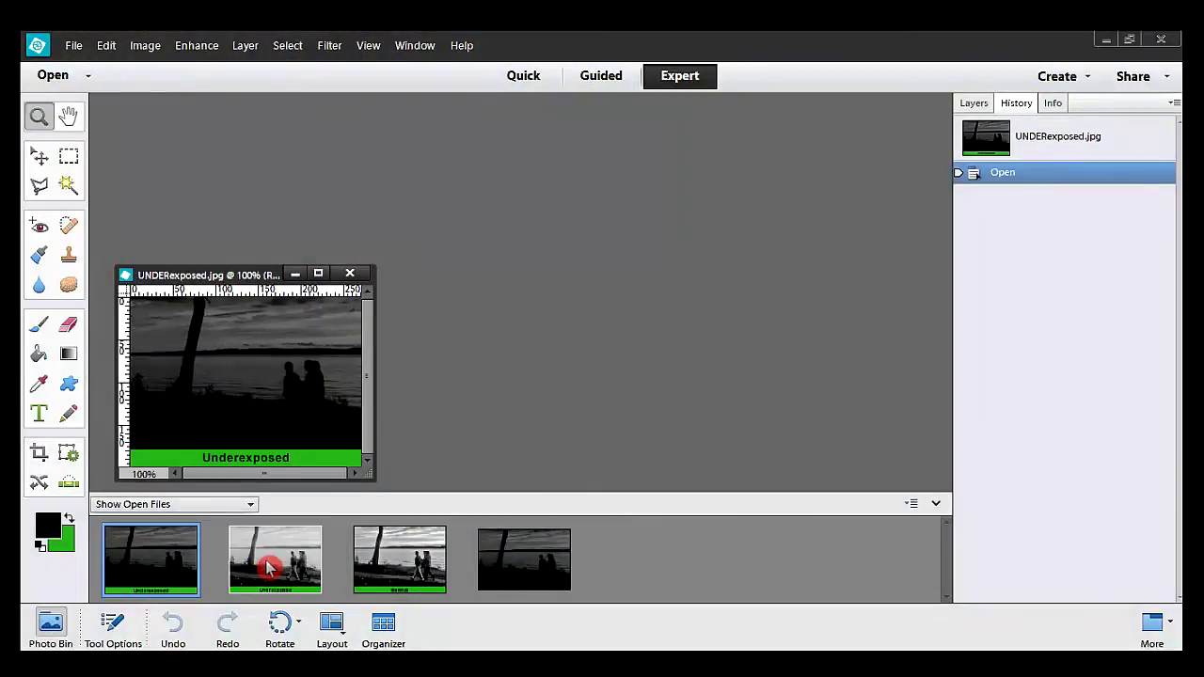
click(271, 567)
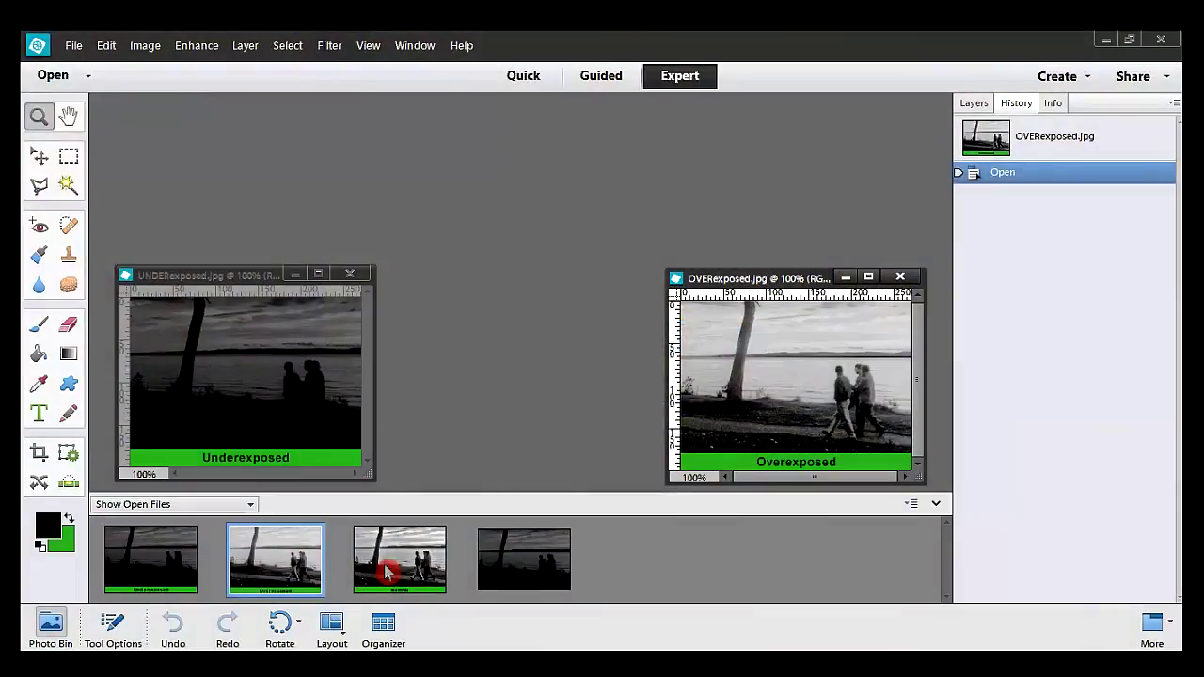
double_click(386, 569)
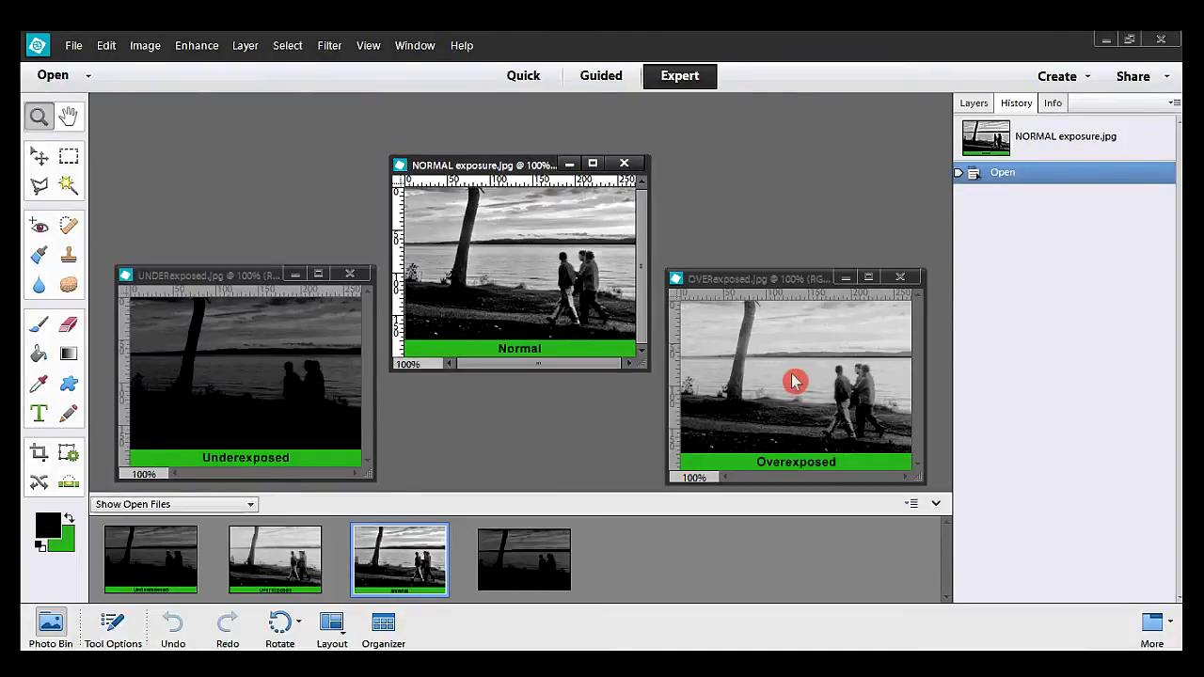
- Minimize the overexposed, normal and underexposed sample images and bring up the B&W sunset image
click(847, 280)
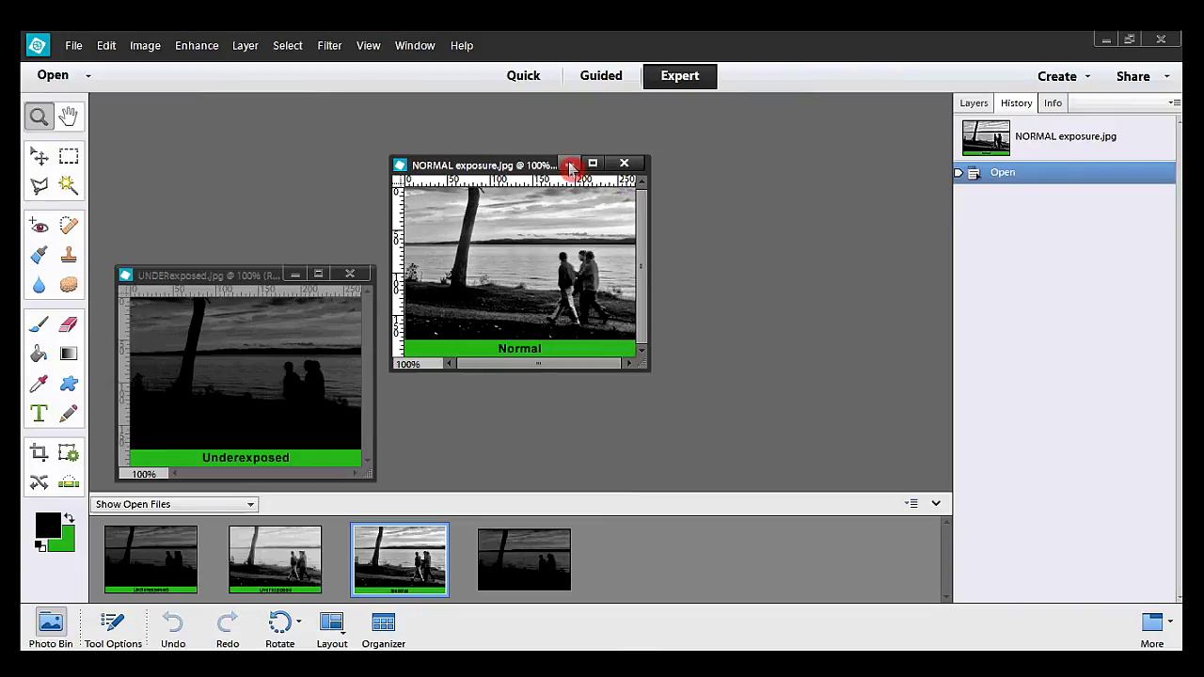
click(571, 166)
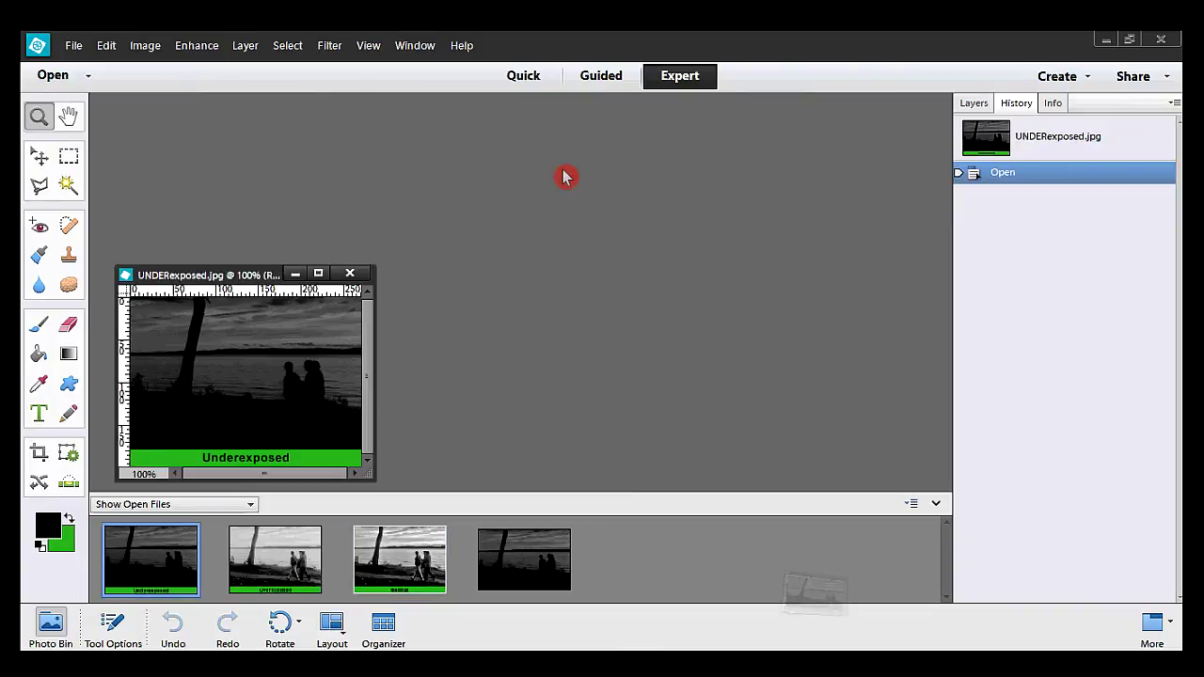
click(295, 275)
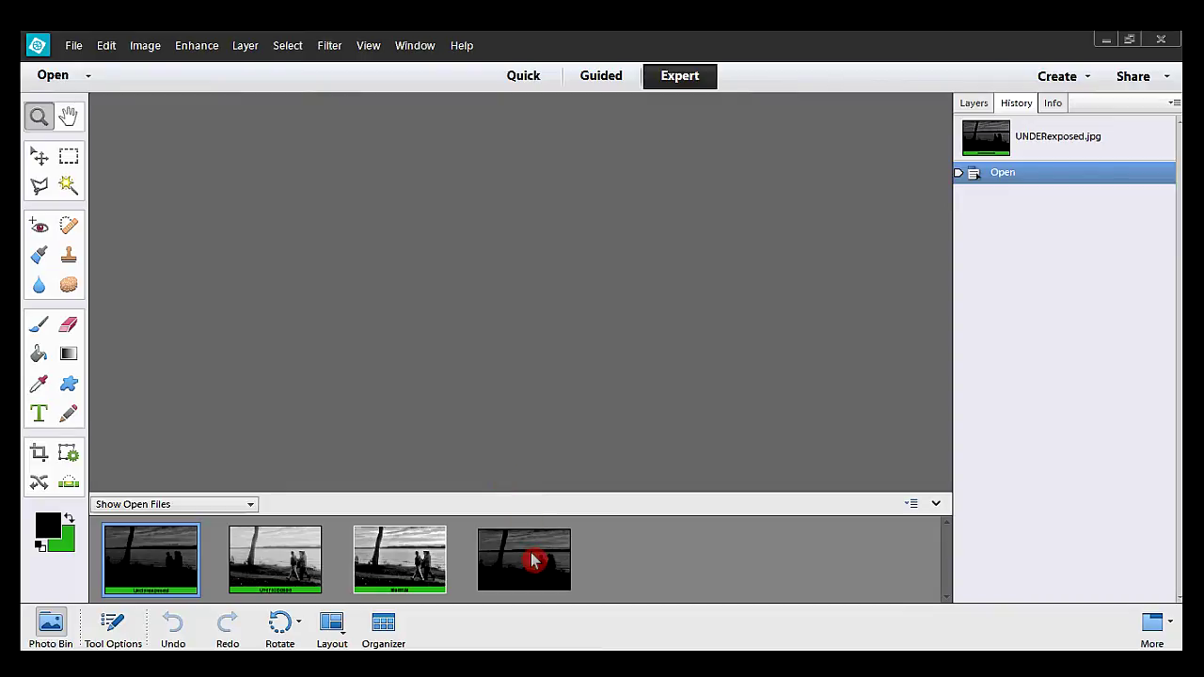
click(532, 560)
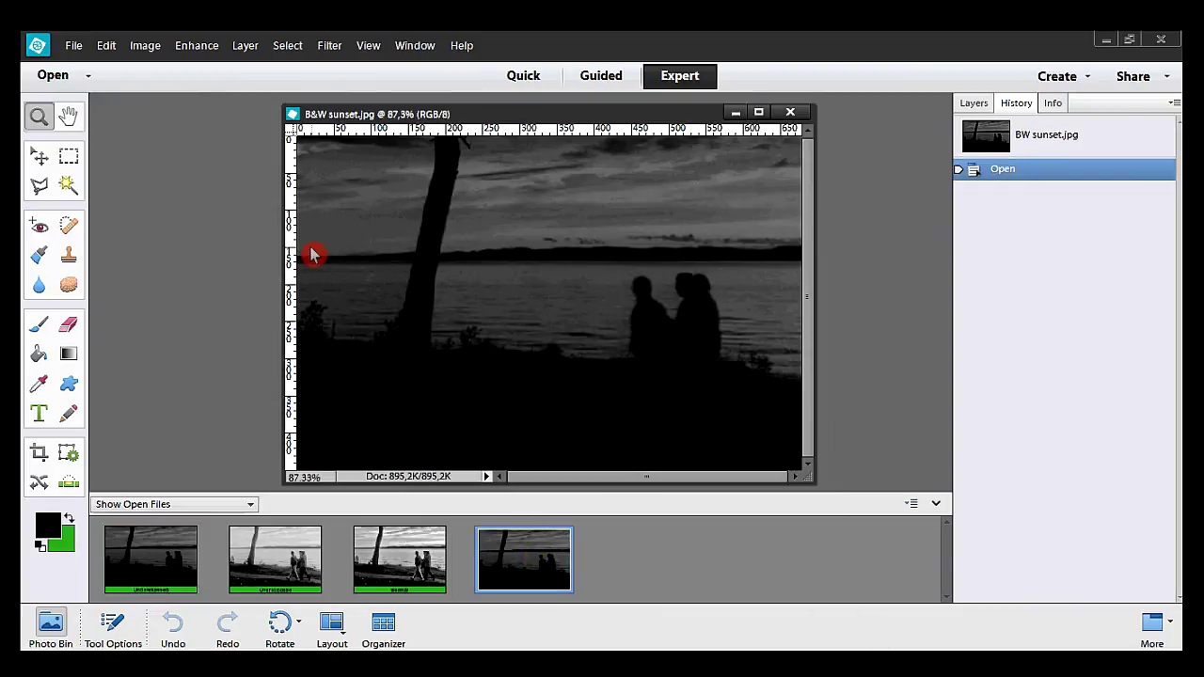
- Apply a Shadows/Highlights adjustment to the B&W sunset image with Lighten Shadows at 29%
click(189, 55)
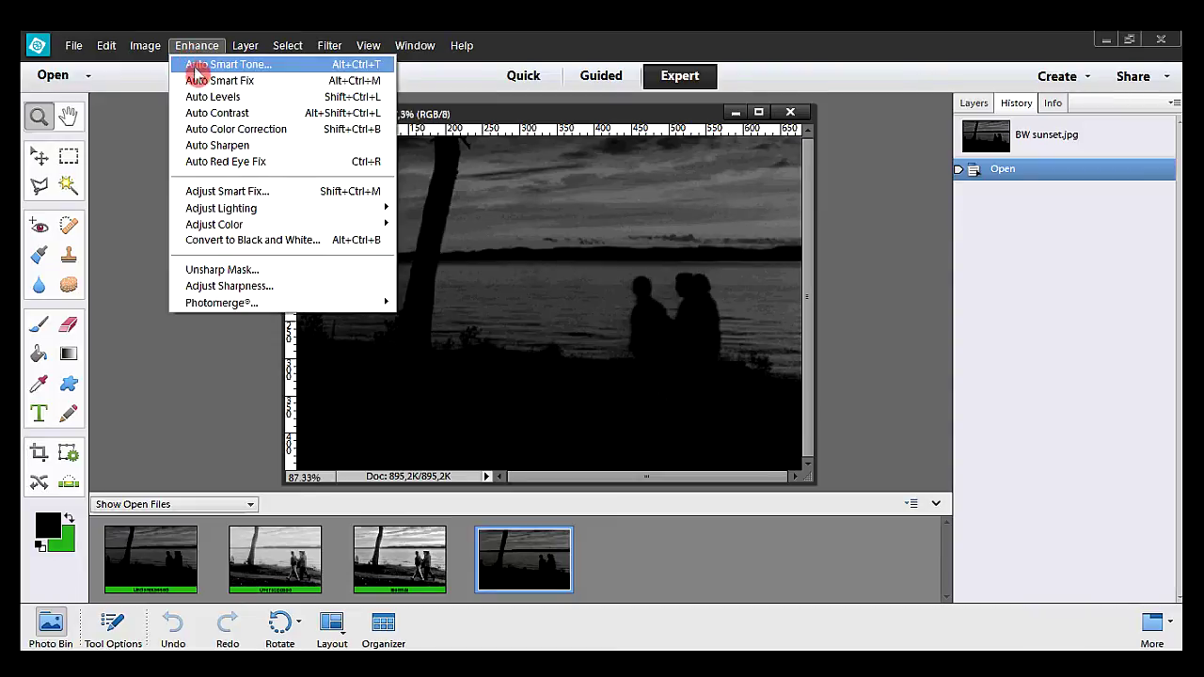
mouse_move(242, 207)
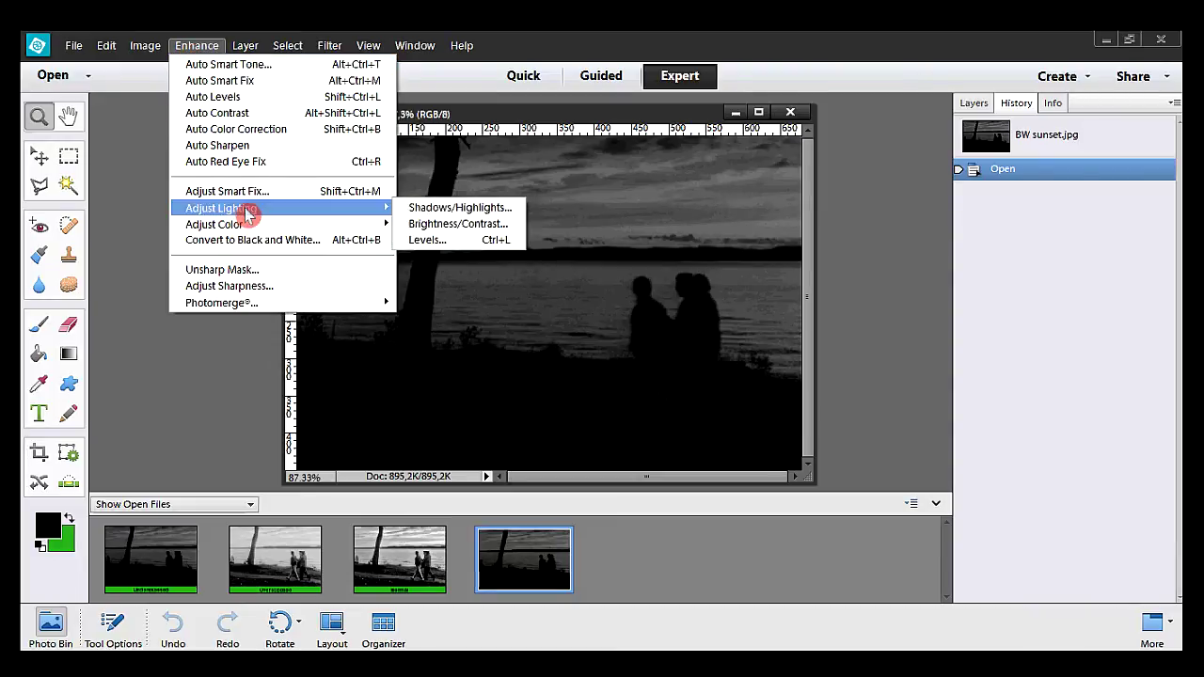
click(423, 215)
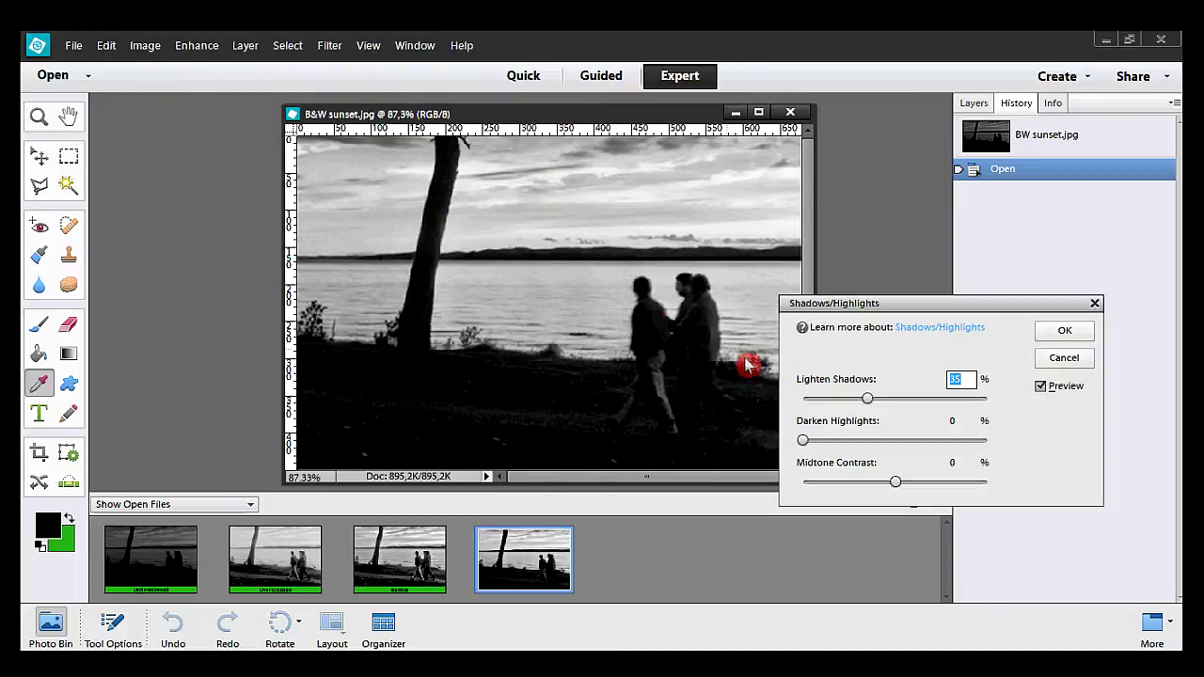
mouse_move(866, 399)
mouse_down()
mouse_move(999, 404)
mouse_move(797, 420)
mouse_move(801, 401)
mouse_move(855, 405)
mouse_up()
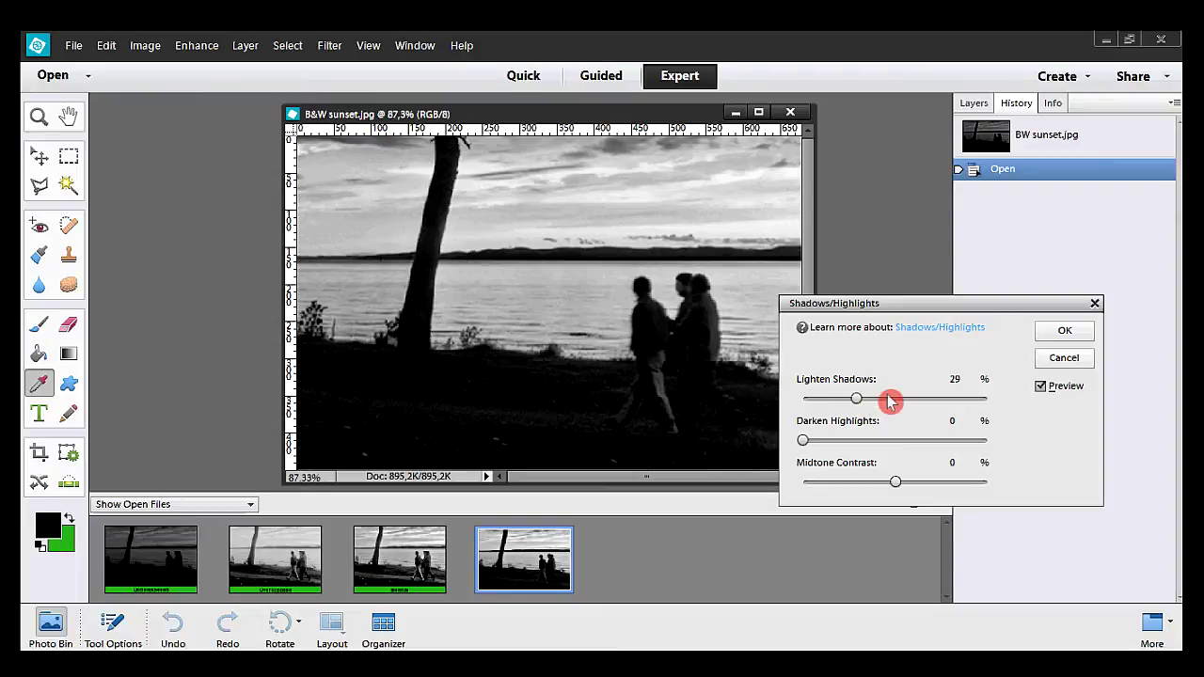
click(1063, 330)
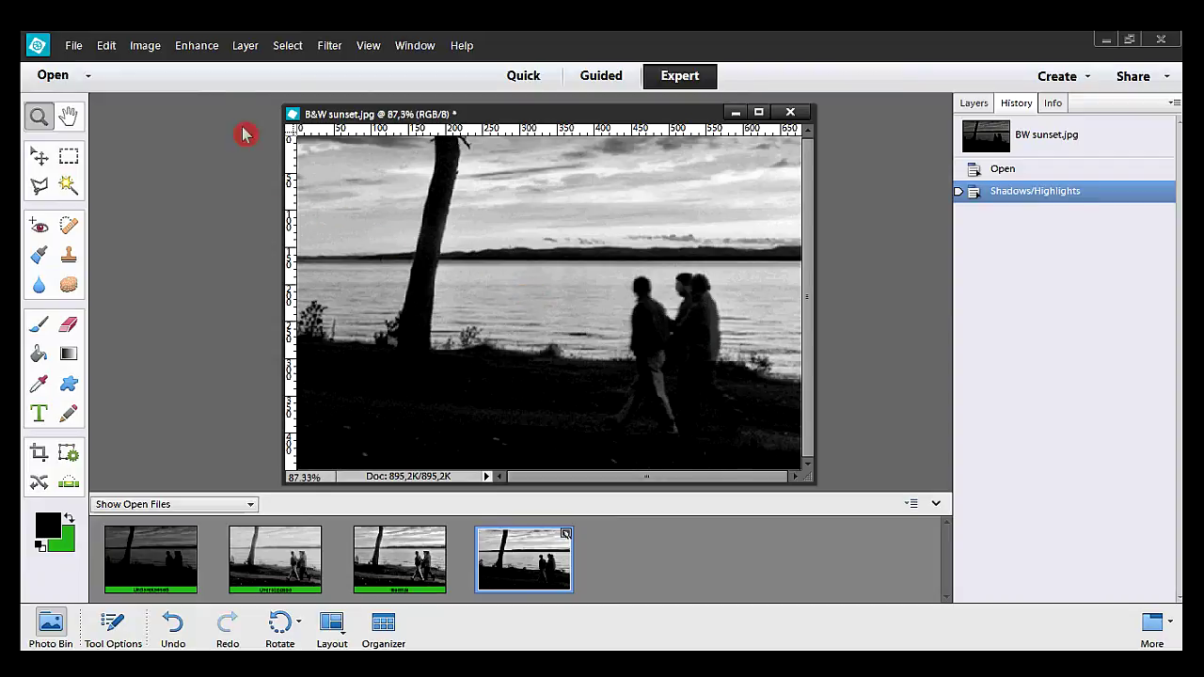
- Apply a second Shadows/Highlights adjustment to the B&W sunset image with Lighten Shadows at 47% and Darken Highlights at 24%
click(197, 51)
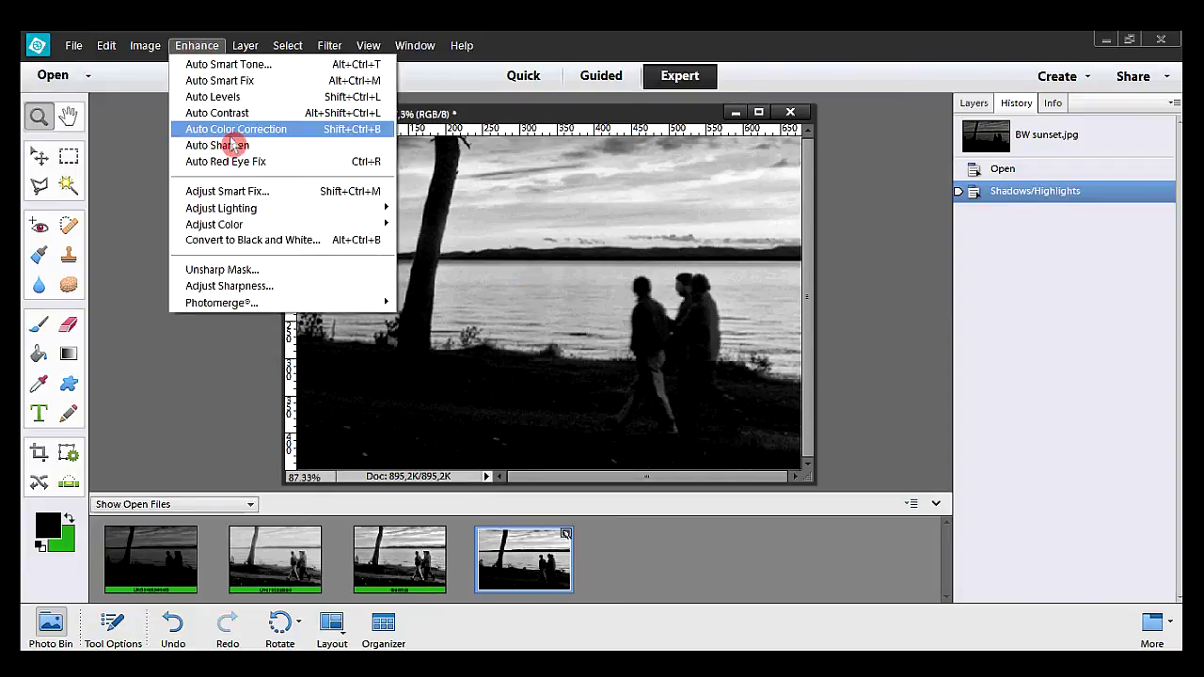
mouse_move(237, 216)
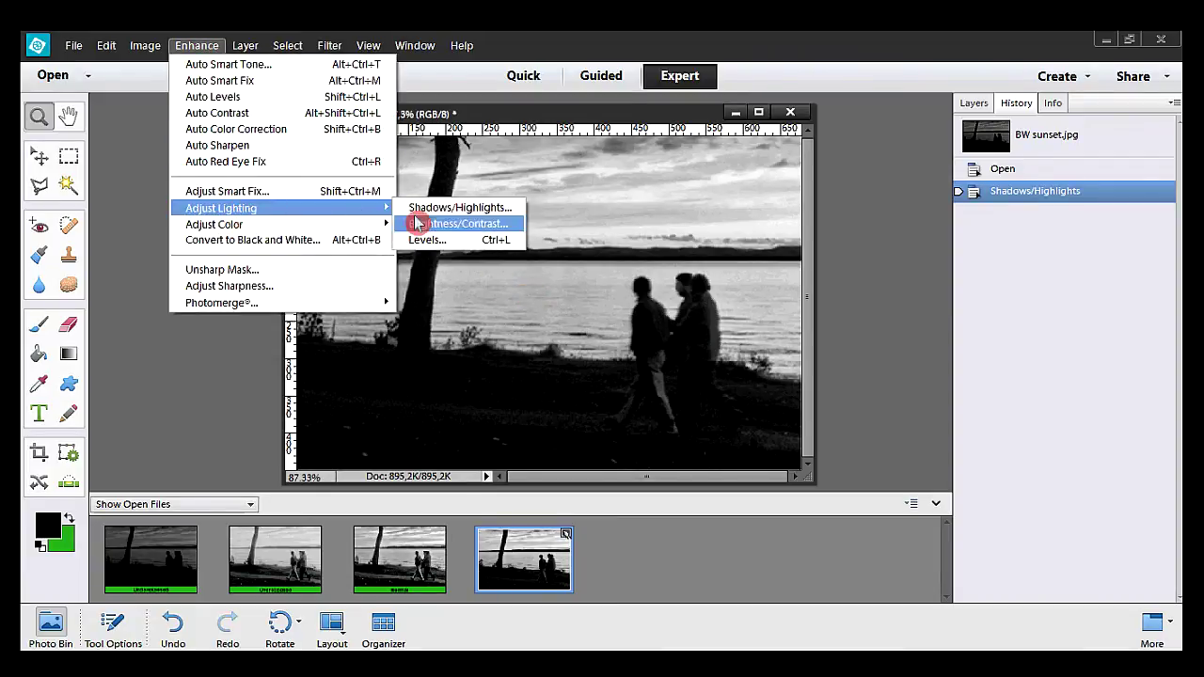
click(516, 212)
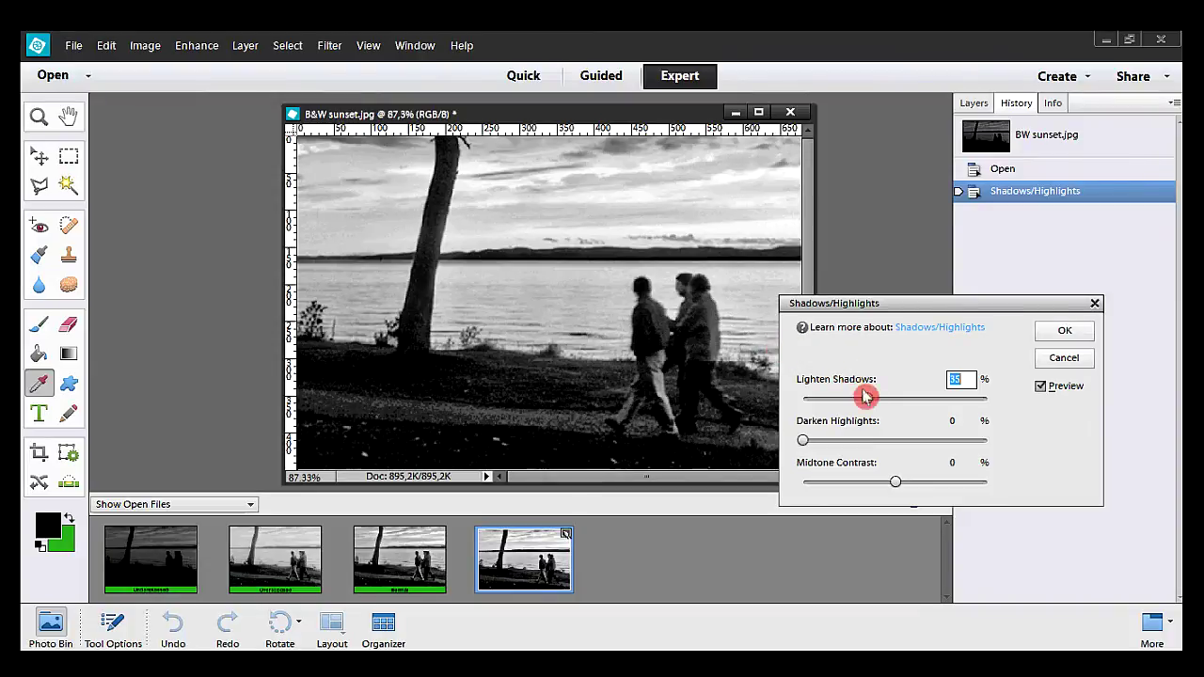
drag(867, 399, 891, 411)
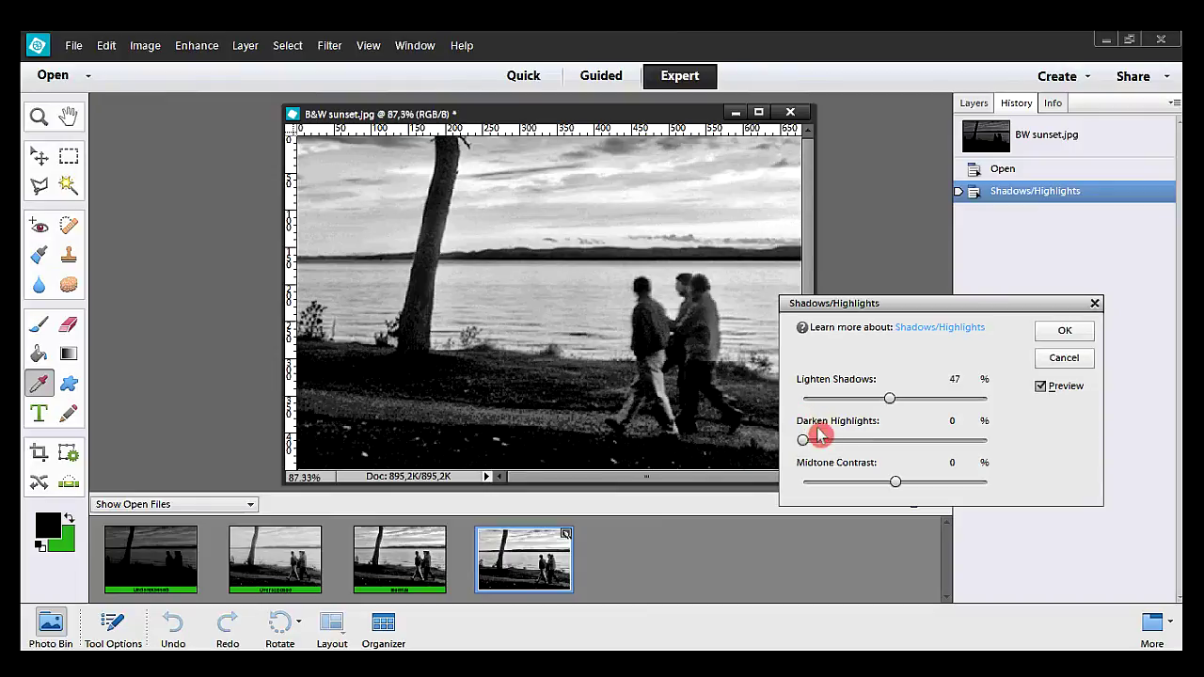
drag(805, 446, 811, 446)
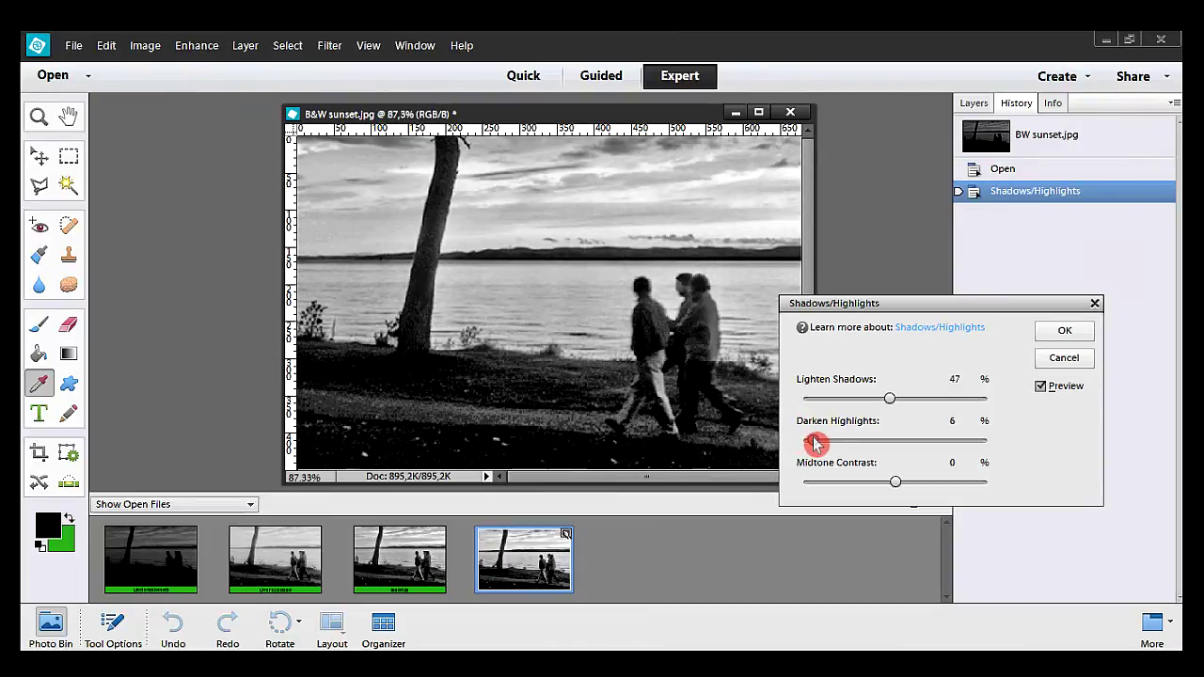
drag(814, 444, 854, 445)
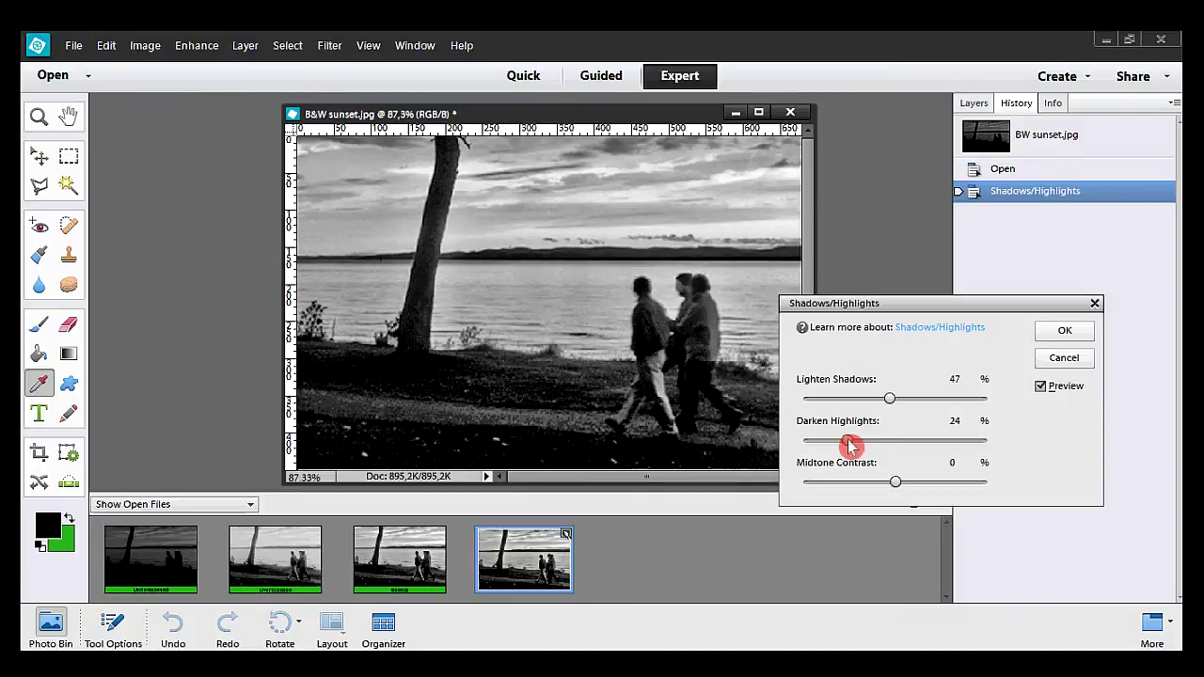
click(1065, 334)
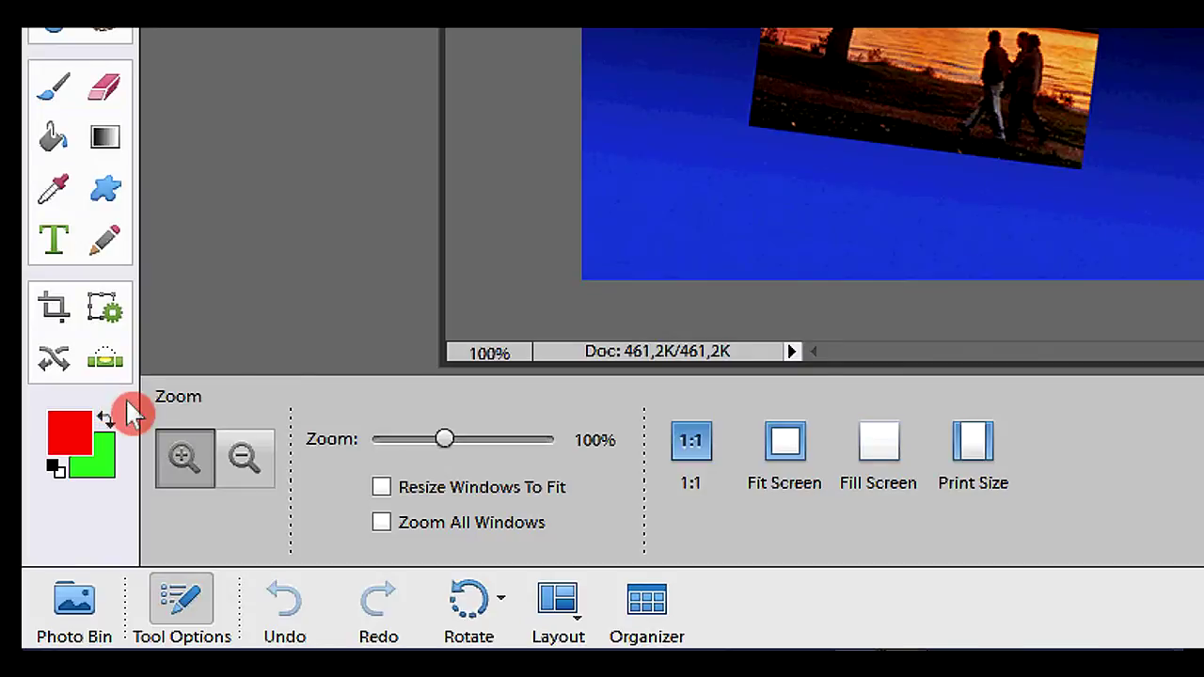
- Straighten the tilted sunset photo along its horizon in Grow or Shrink mode without Autofill edges, and revert to the original
click(111, 364)
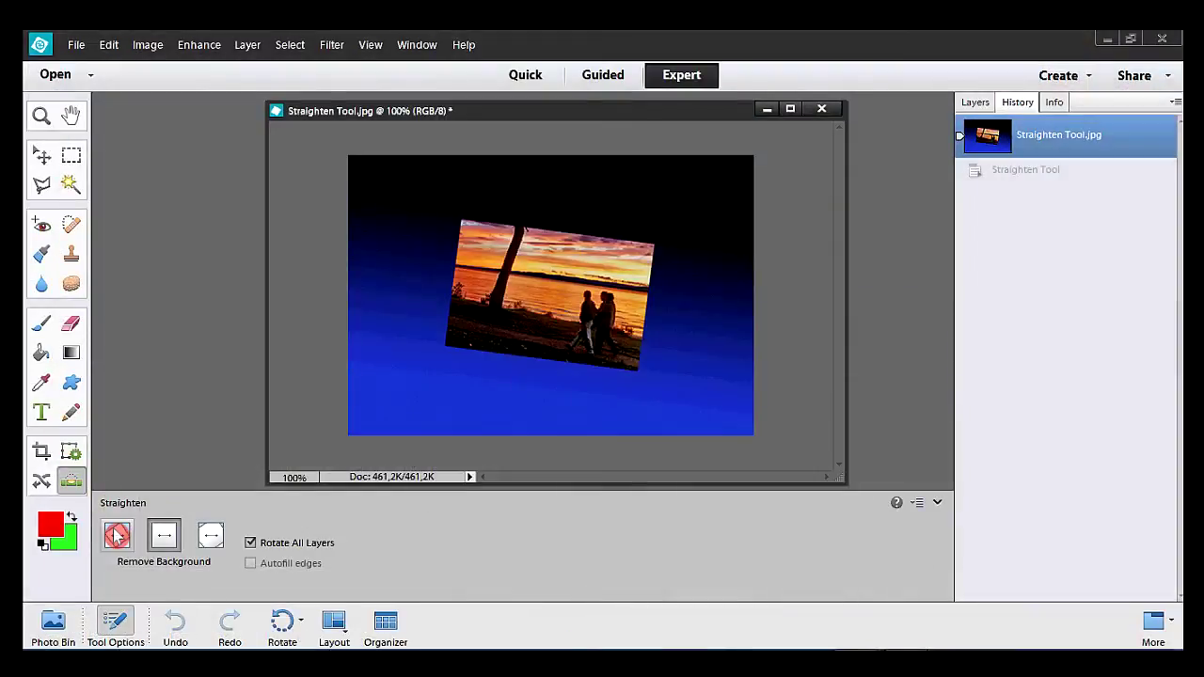
click(117, 536)
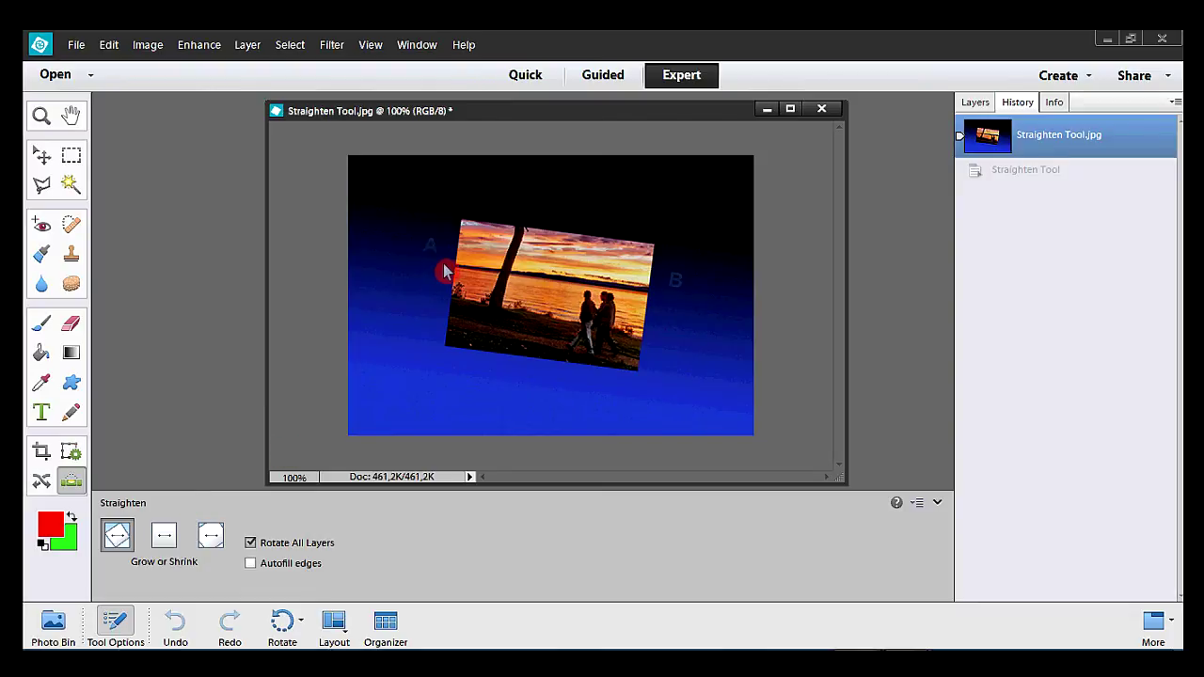
drag(444, 265, 697, 307)
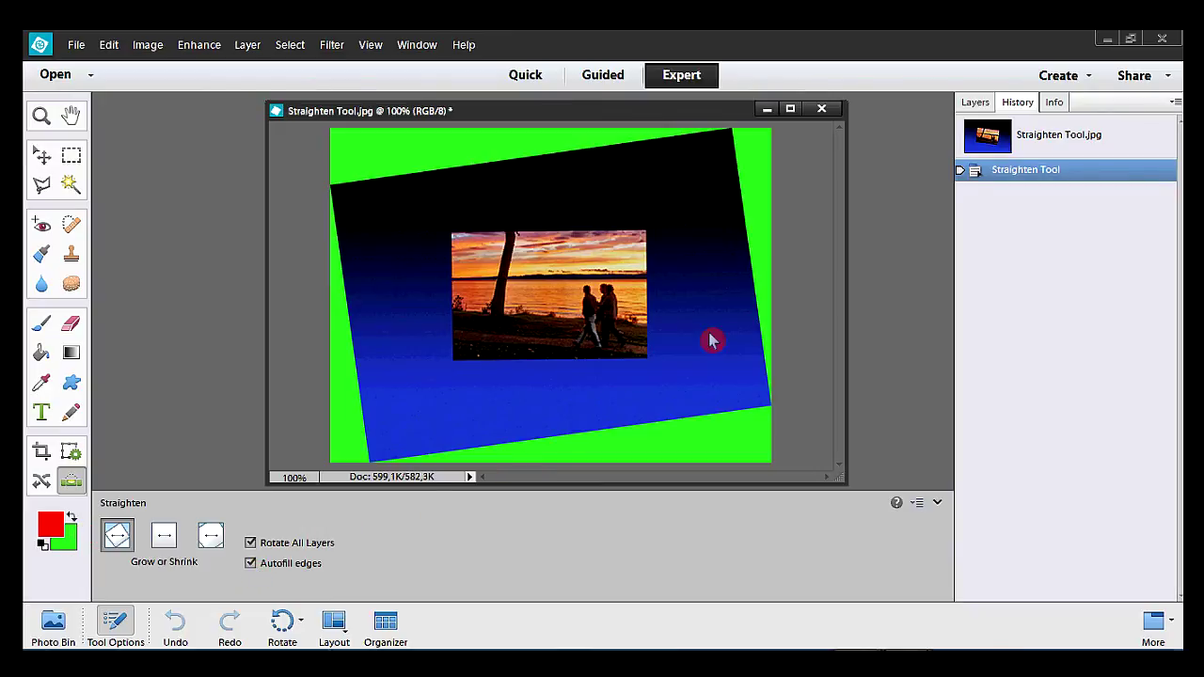
click(1004, 141)
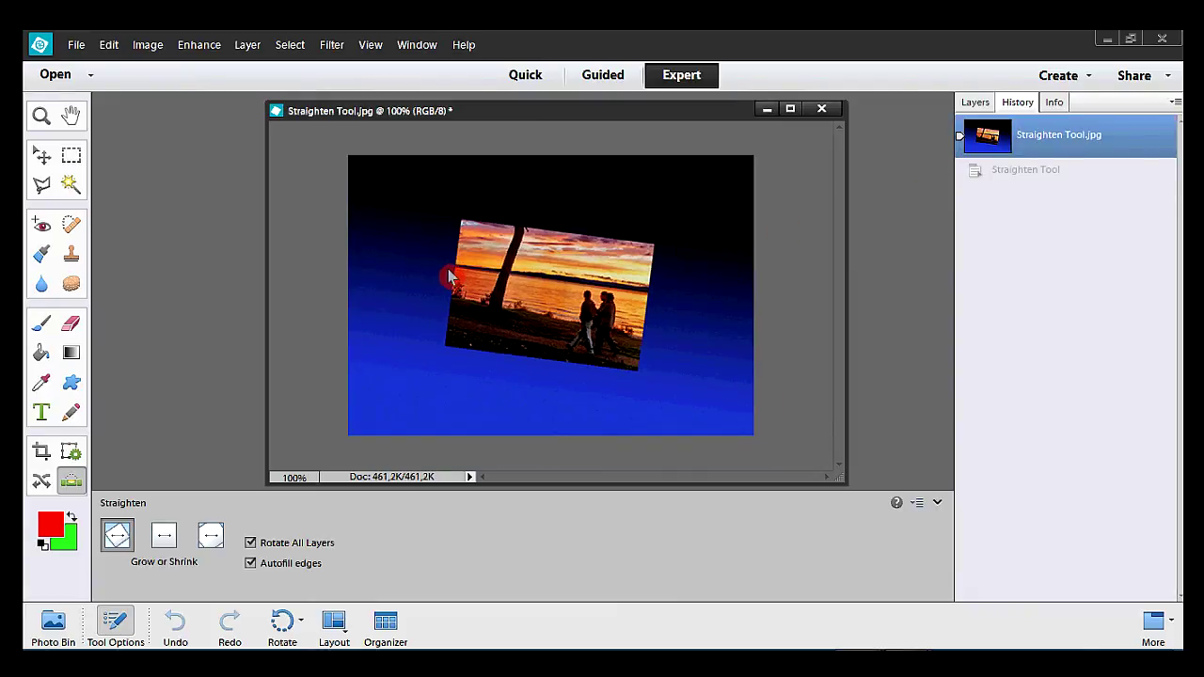
- Straighten the photo along its horizon in Grow or Shrink mode with Autofill edges enabled, and revert to the original
drag(452, 268, 680, 299)
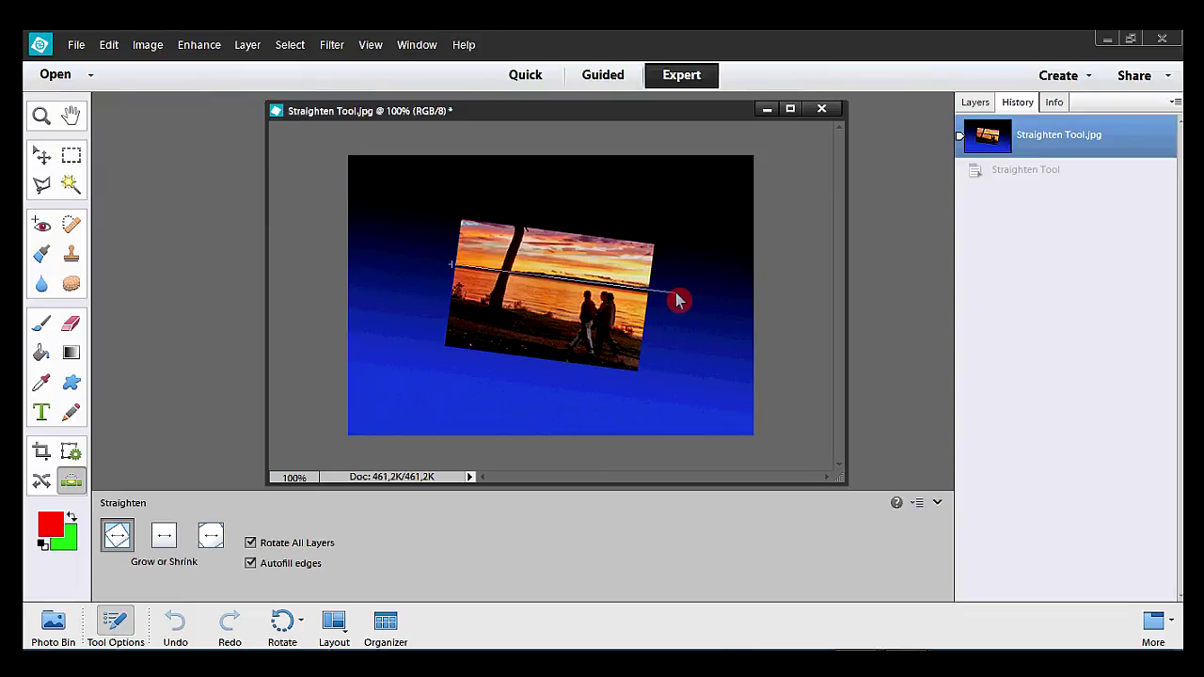
drag(677, 299, 677, 299)
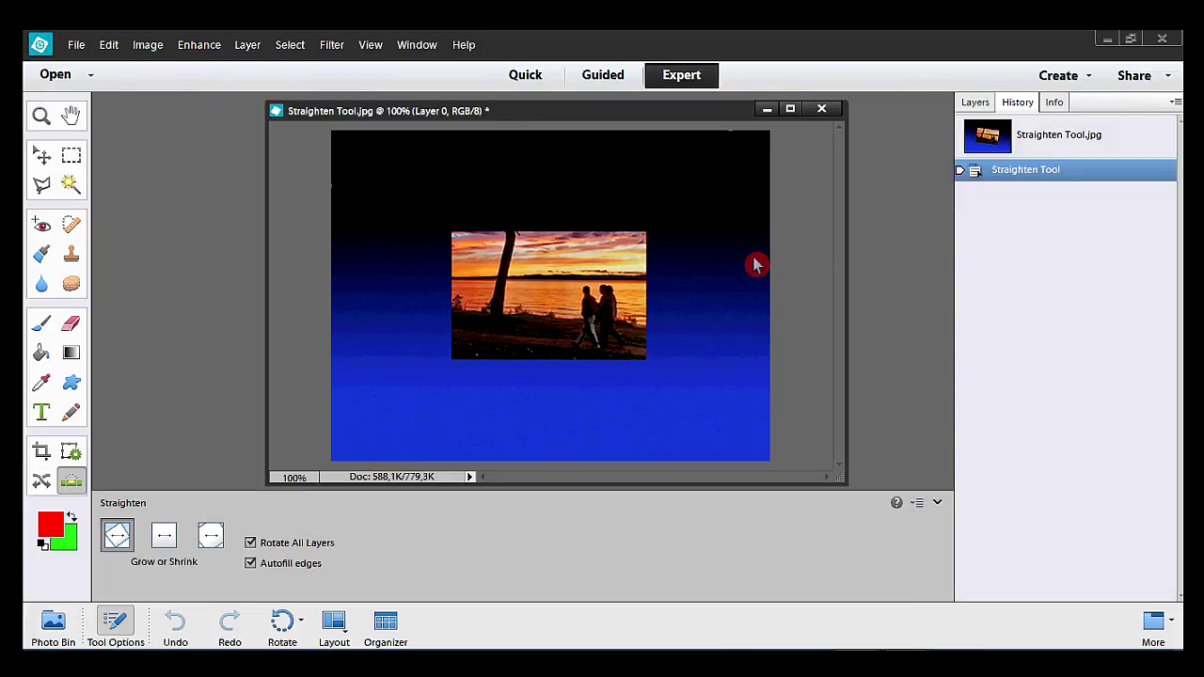
click(1035, 141)
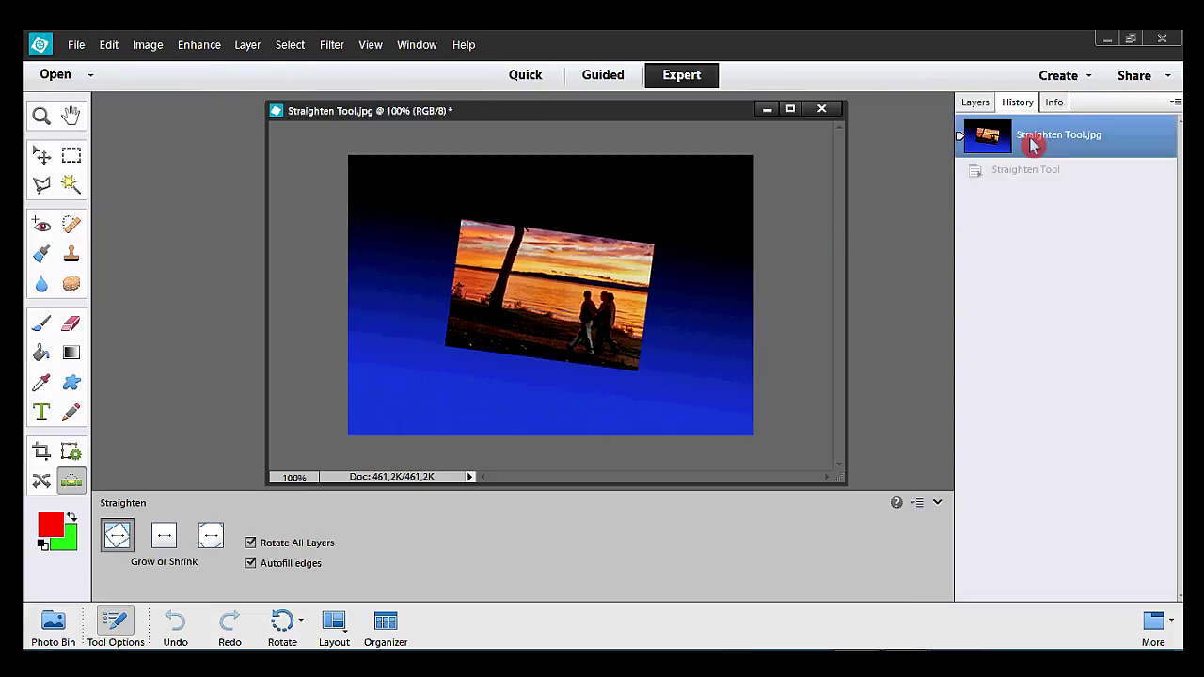
- Straighten the photo along its horizon in Remove Background mode, and revert to the original
click(163, 534)
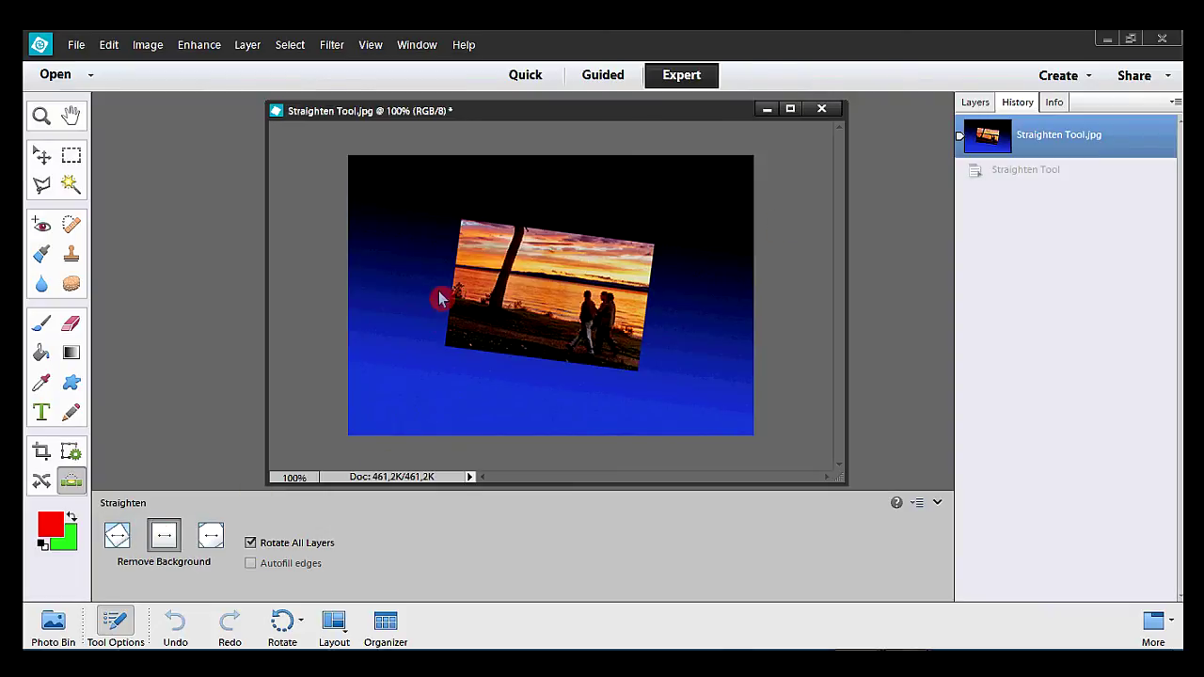
drag(451, 270, 687, 301)
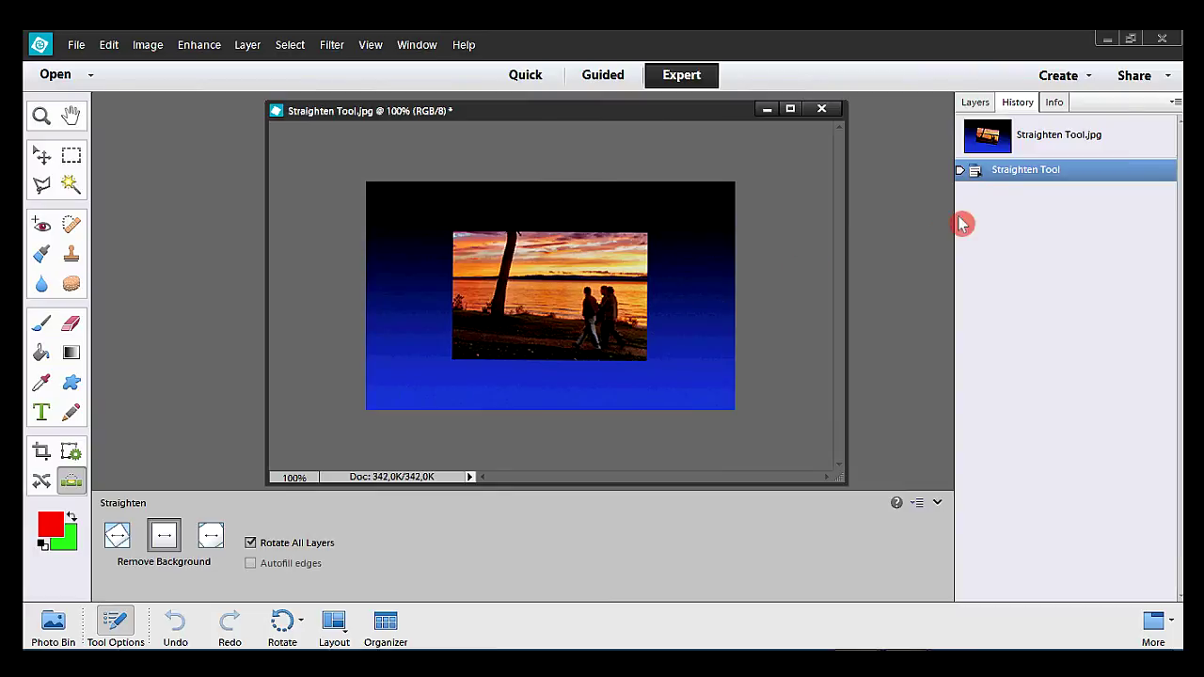
click(1000, 150)
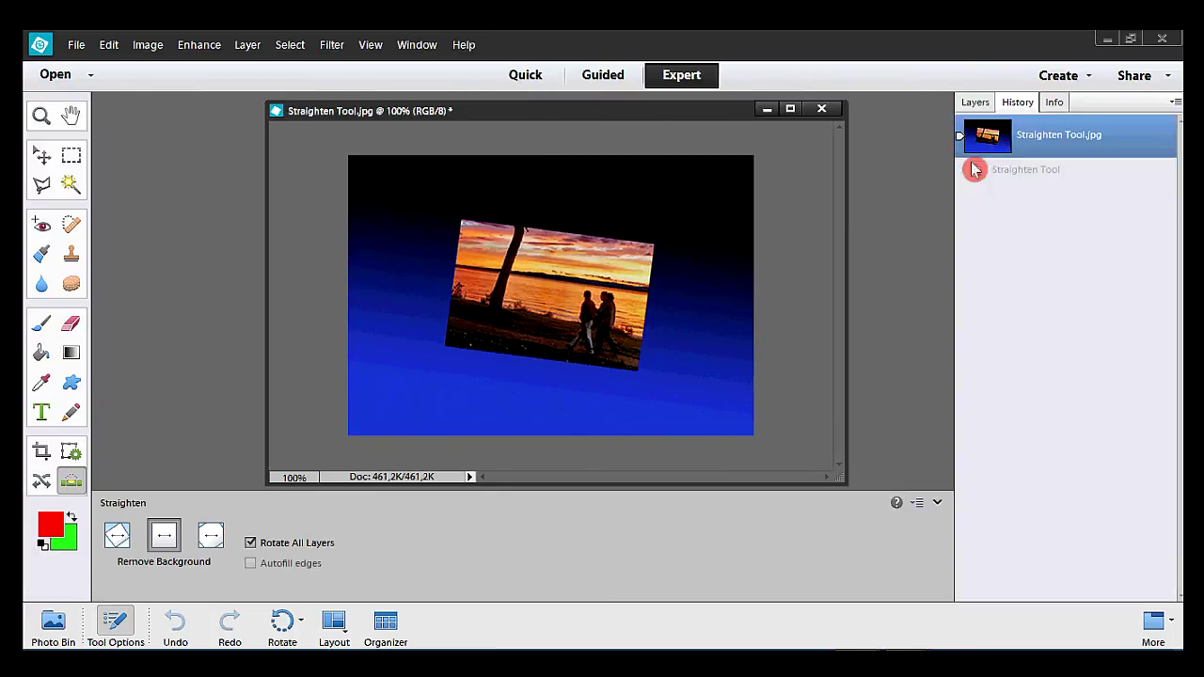
- Straighten the photo along its horizon in Original Size mode, and redo it from the original with Autofill edges enabled
click(210, 537)
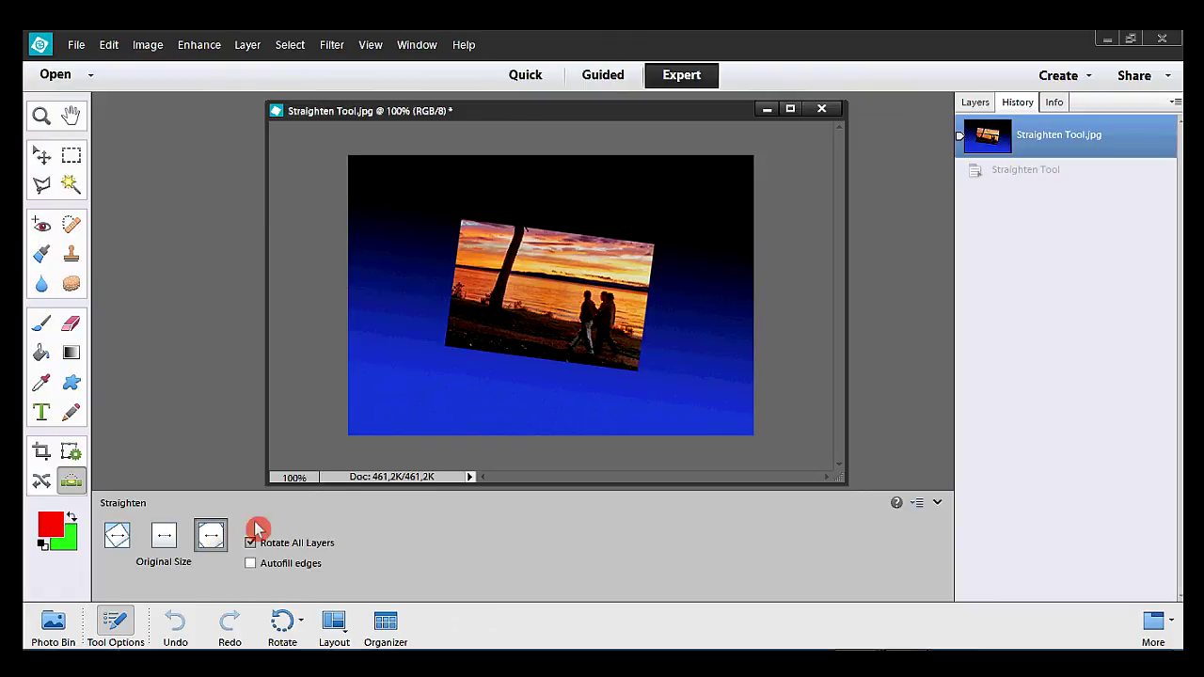
drag(445, 275, 685, 303)
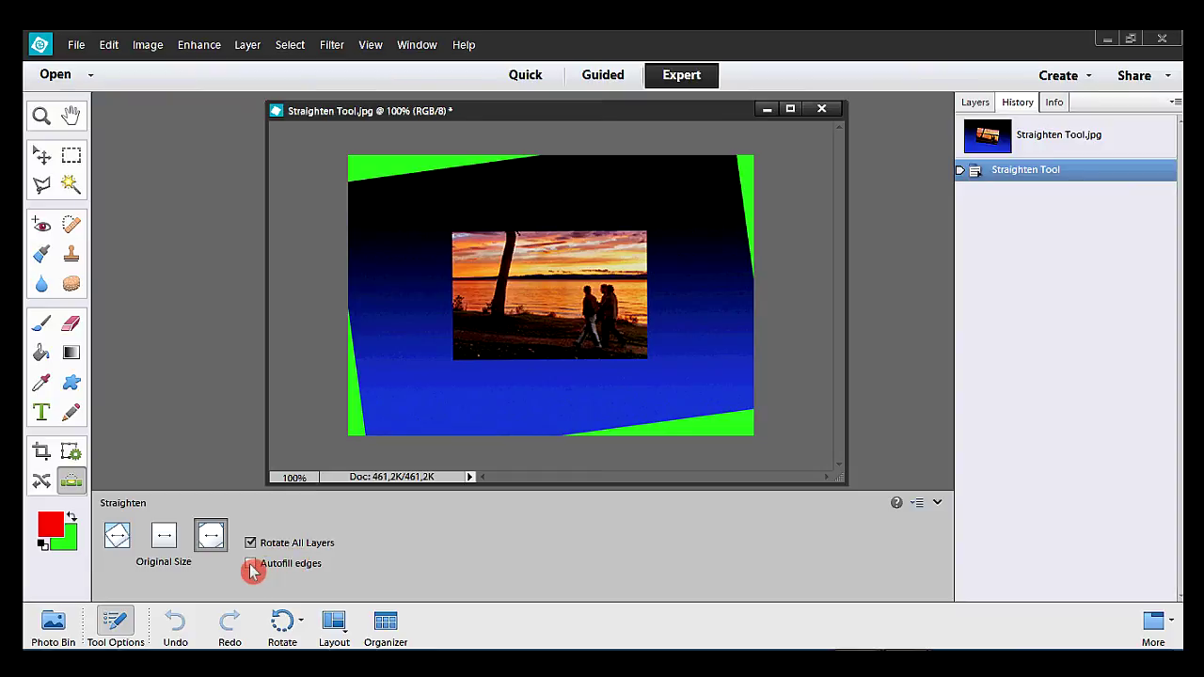
click(989, 141)
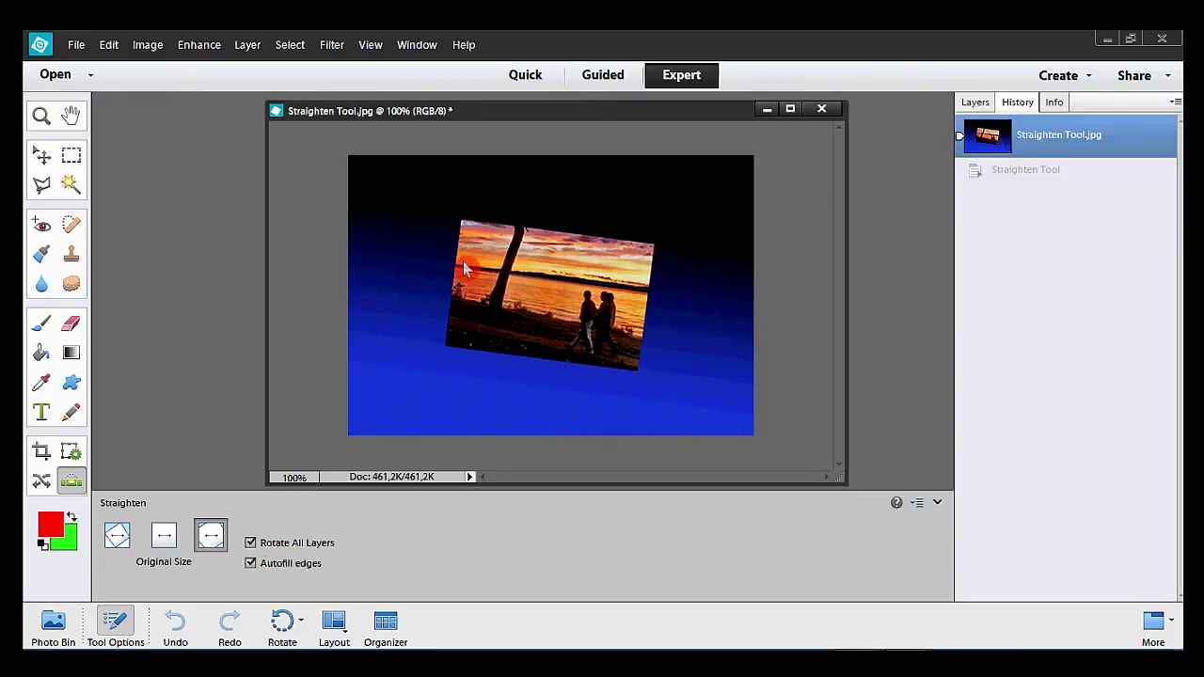
drag(490, 276, 691, 301)
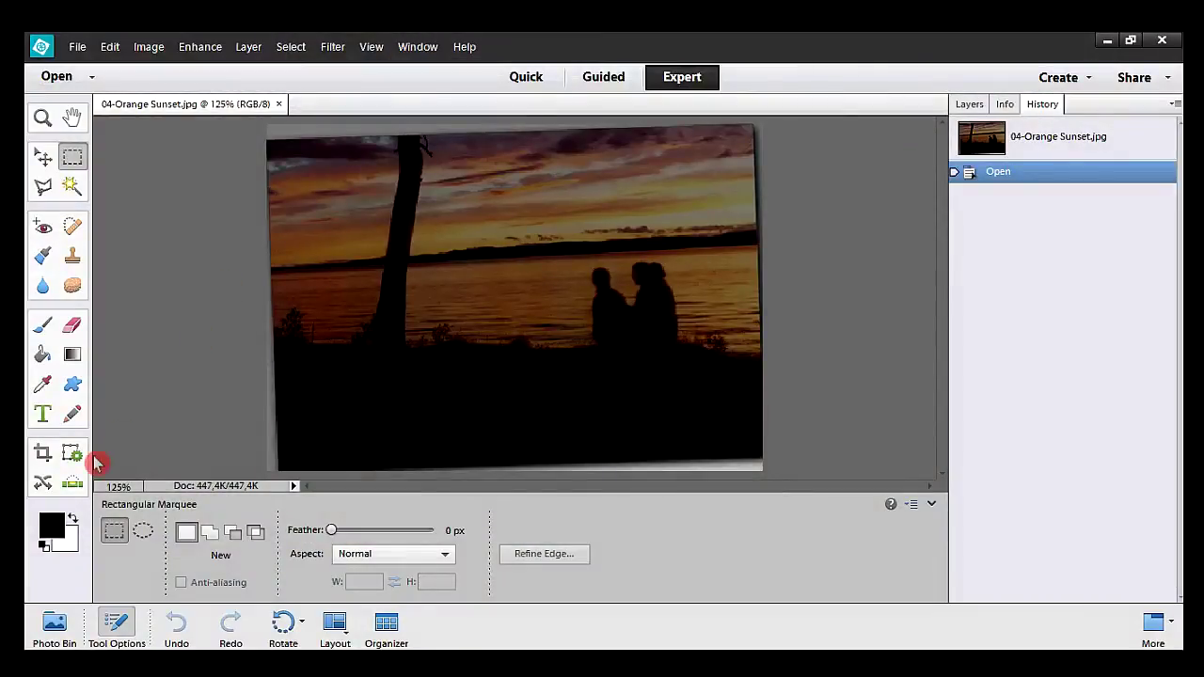
- Straighten 04-Orange Sunset.jpg with the Straighten tool in Original Size mode, tracing the far shoreline across the full image width
click(72, 483)
drag(272, 276, 548, 275)
drag(681, 272, 766, 251)
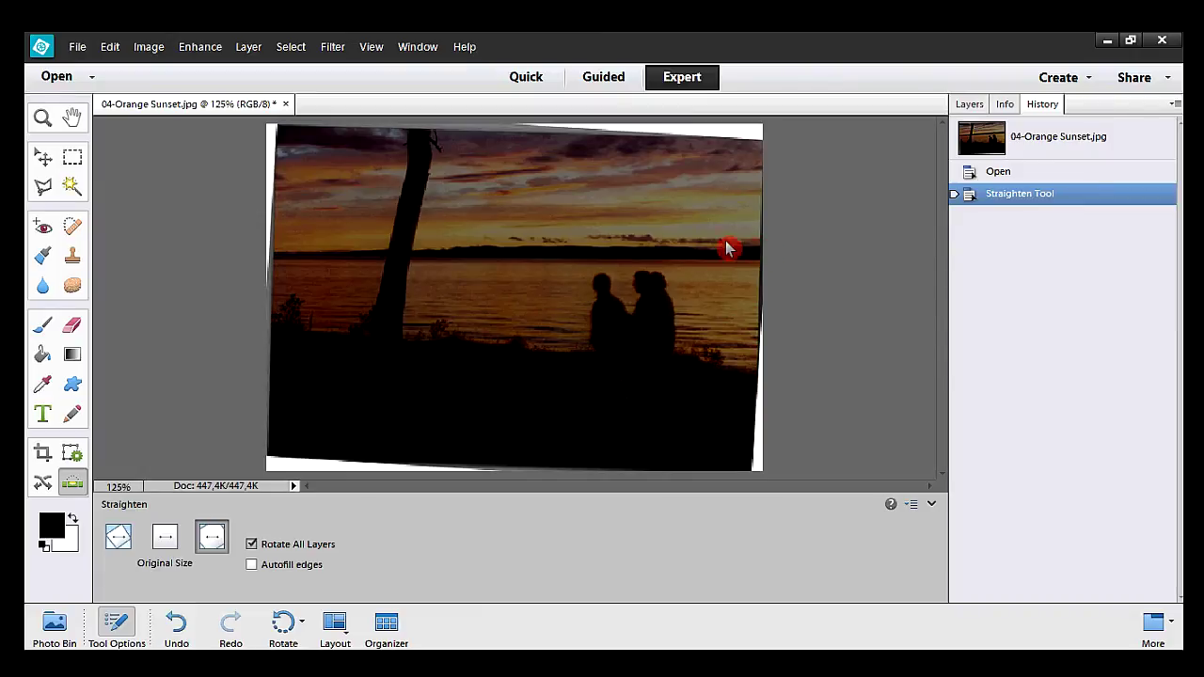
- Show the rulers and place two horizontal and two vertical guides just inside the tilted photo's white edge wedges
click(369, 52)
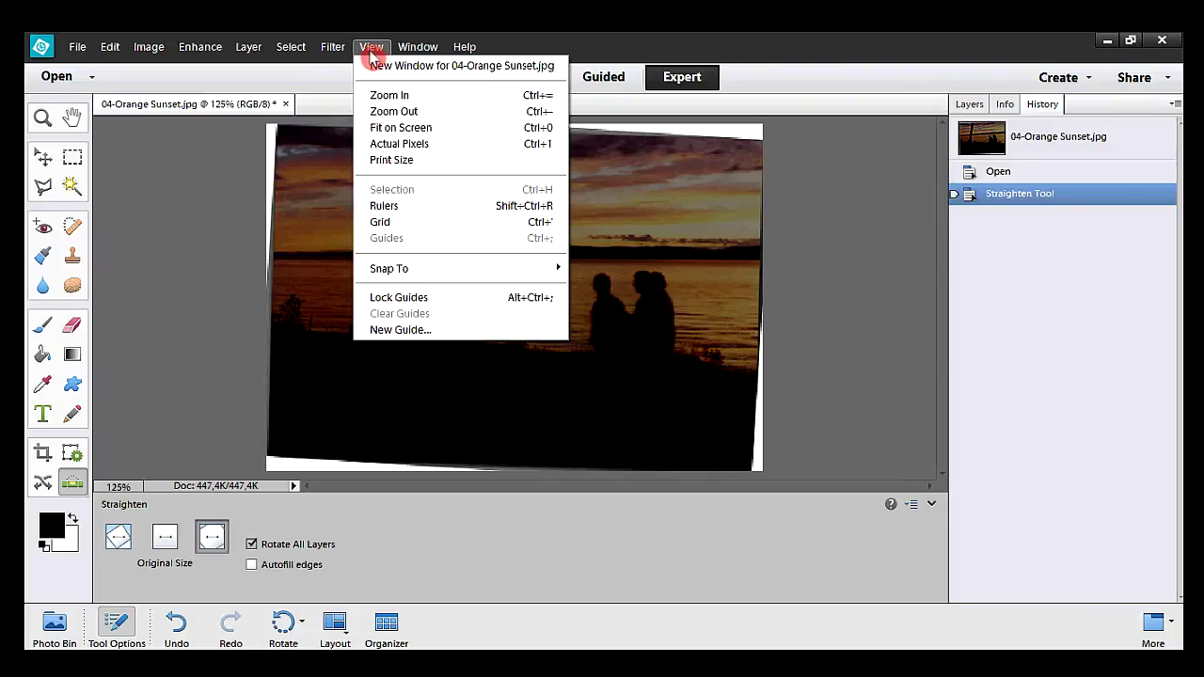
click(428, 209)
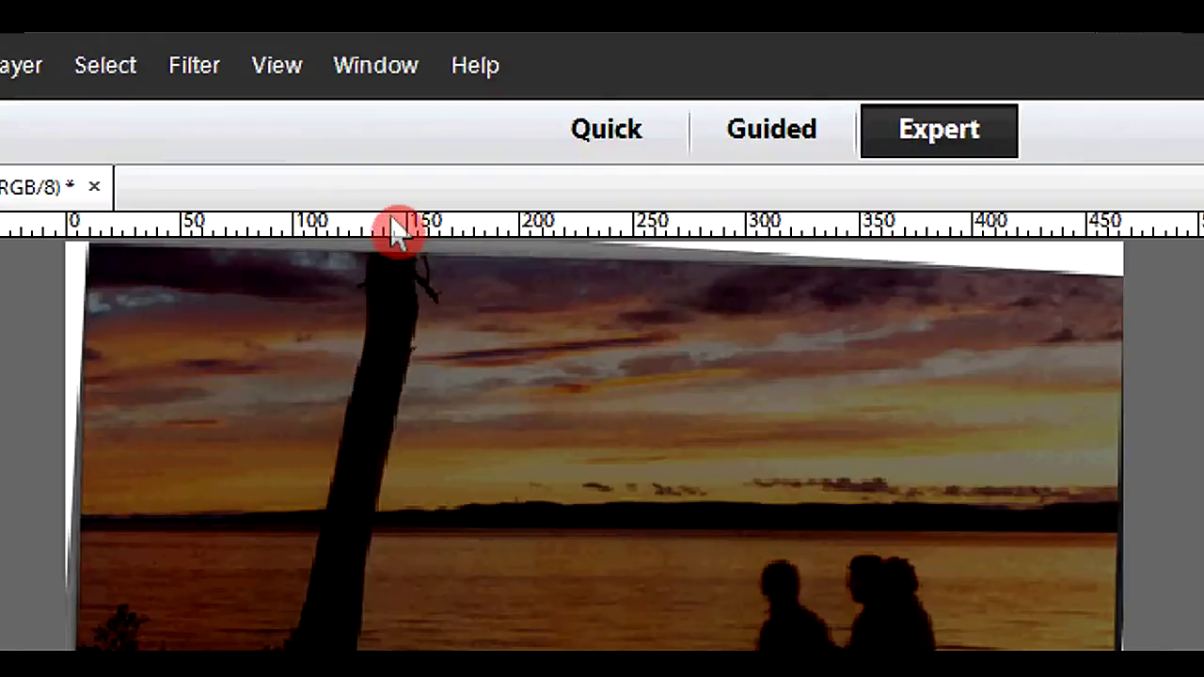
drag(391, 225, 380, 283)
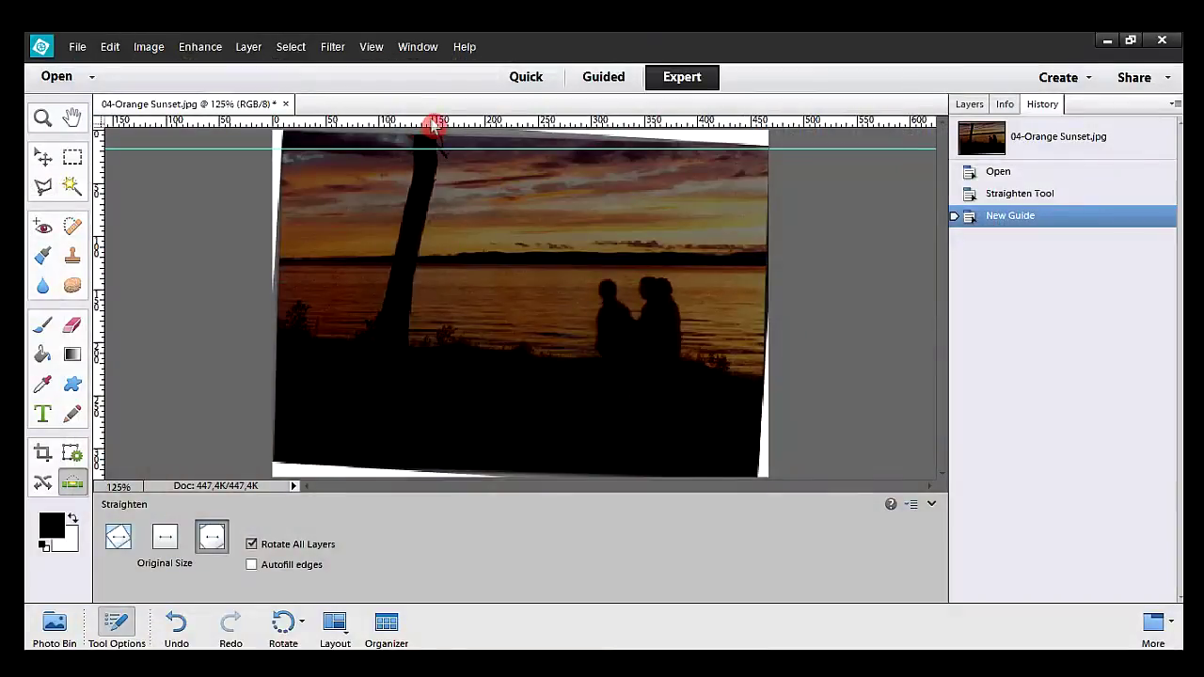
drag(451, 128, 495, 465)
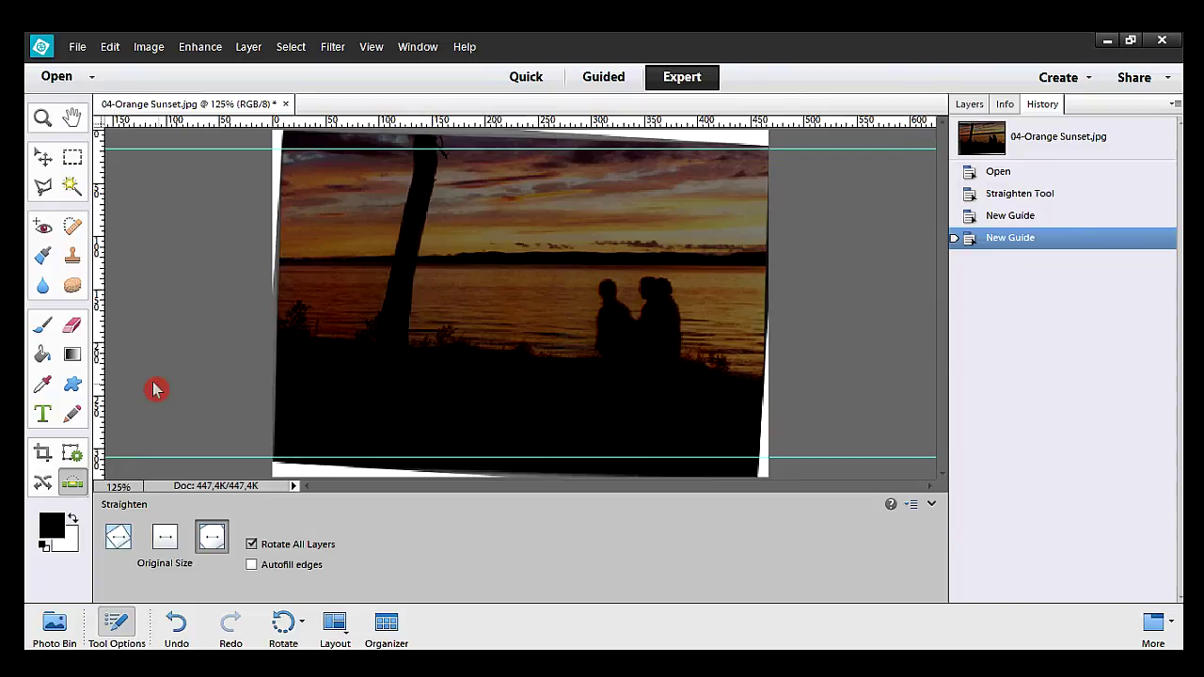
drag(103, 366, 286, 362)
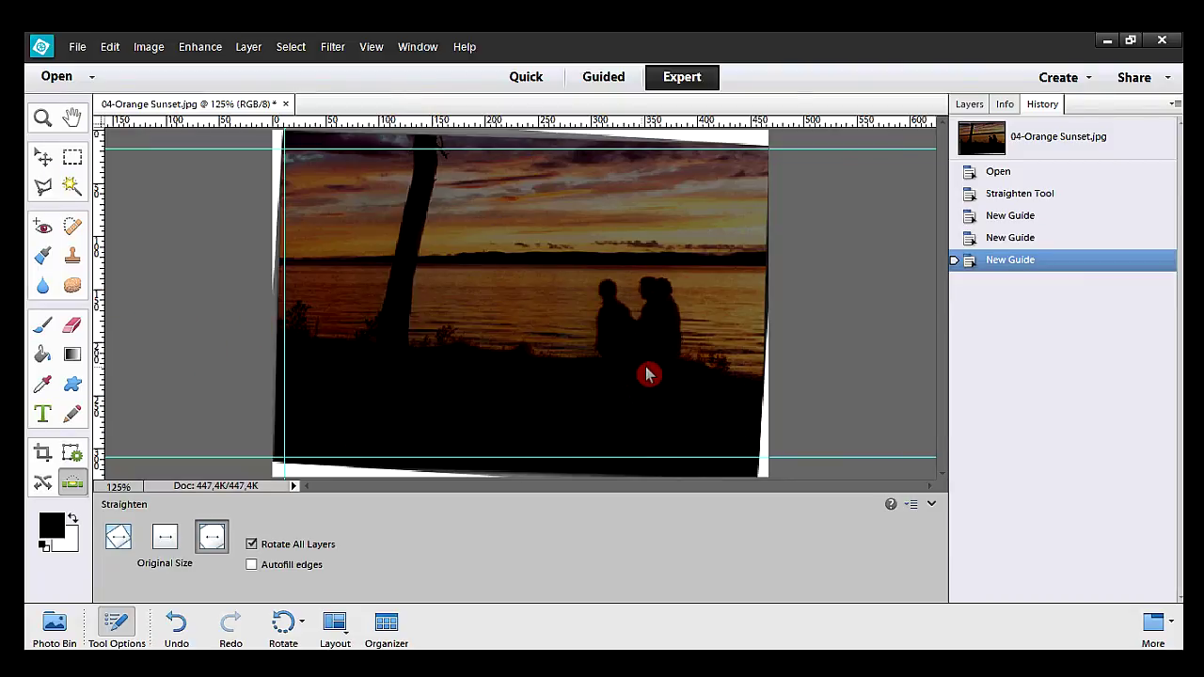
drag(684, 379, 753, 379)
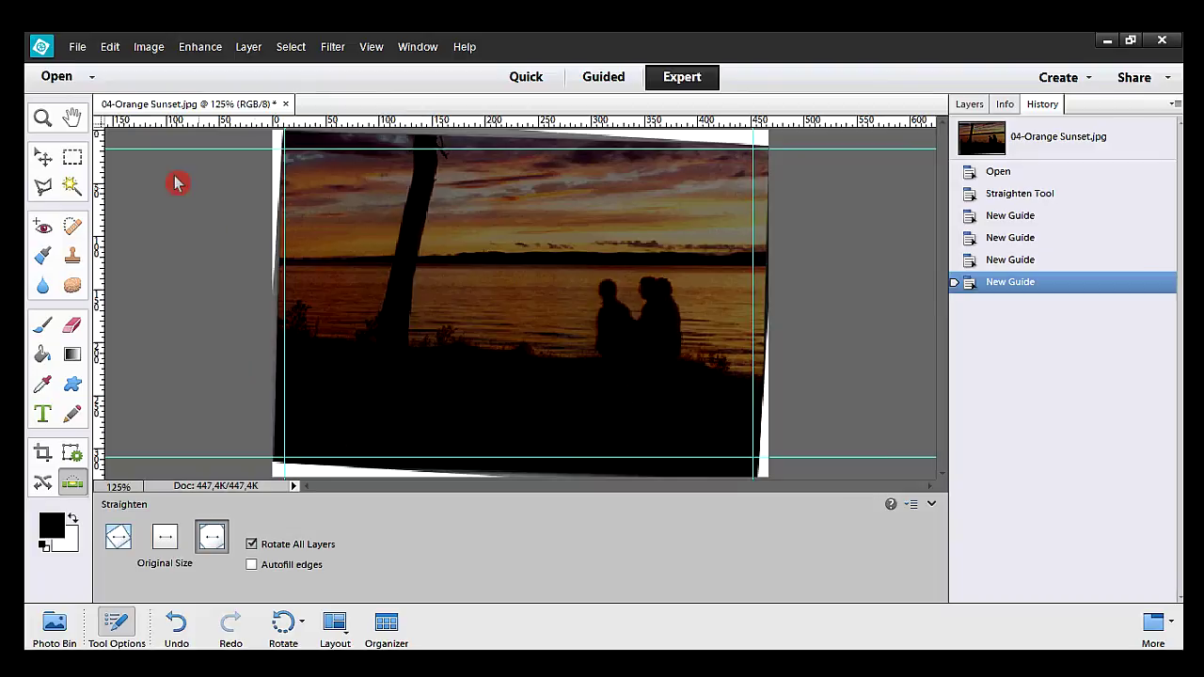
- Select the area enclosed by the four guides with the Rectangular Marquee and crop the photo to it
click(75, 162)
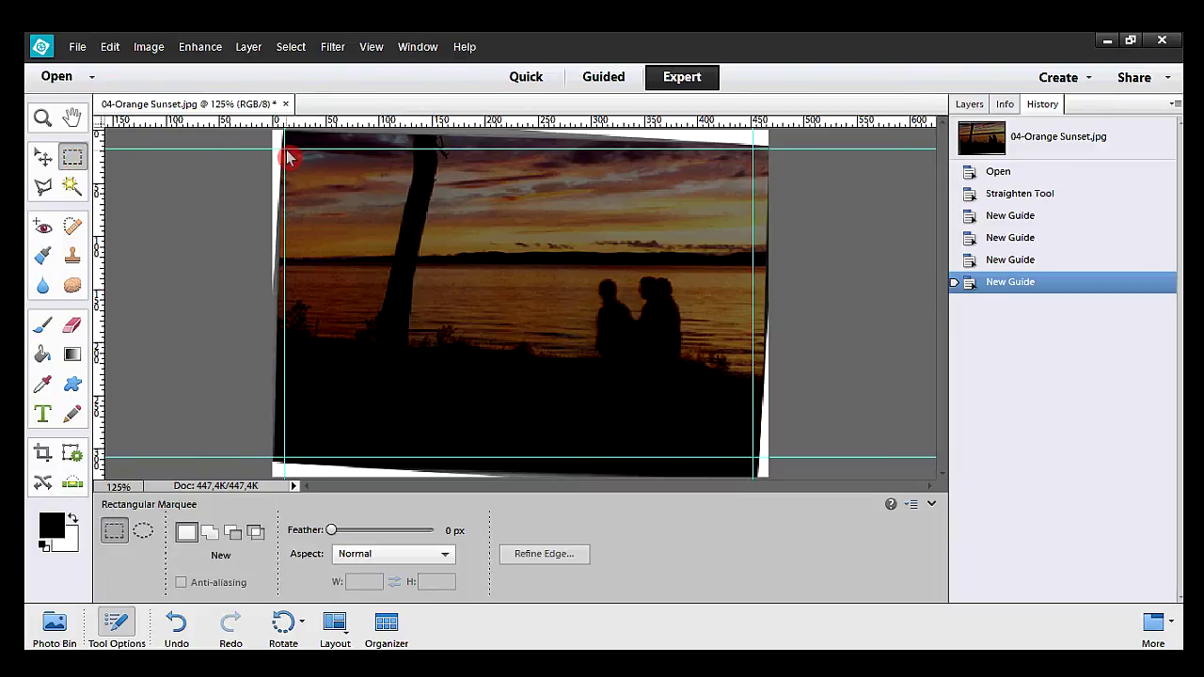
drag(313, 210, 760, 457)
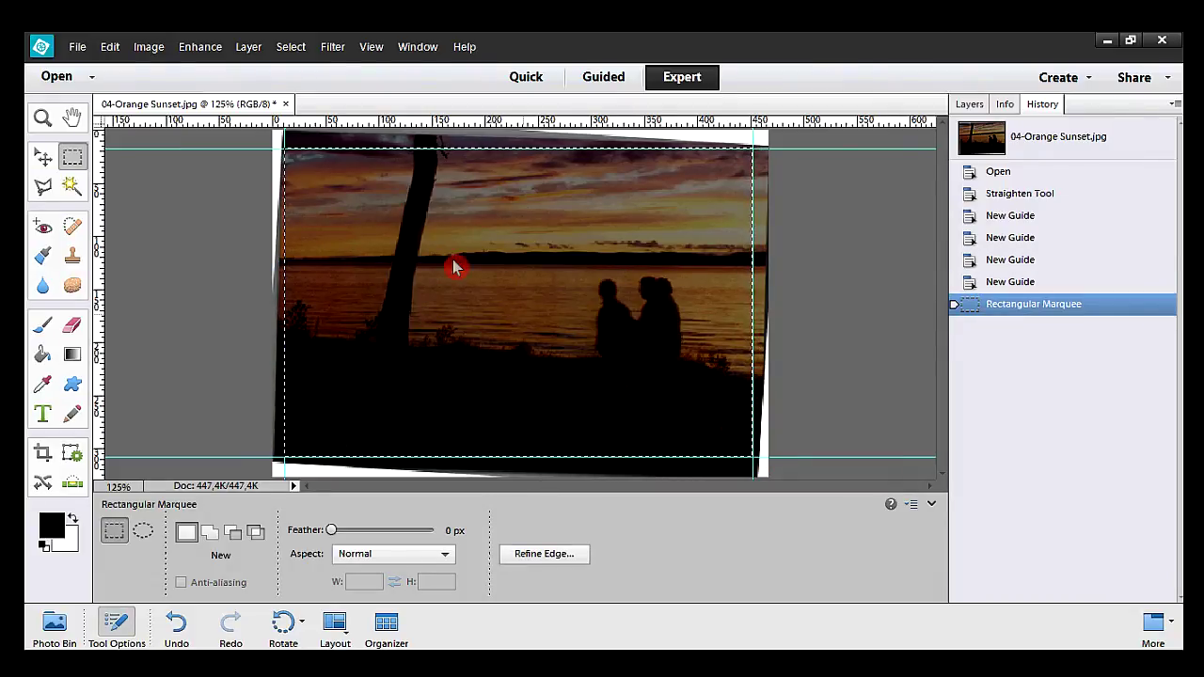
click(148, 47)
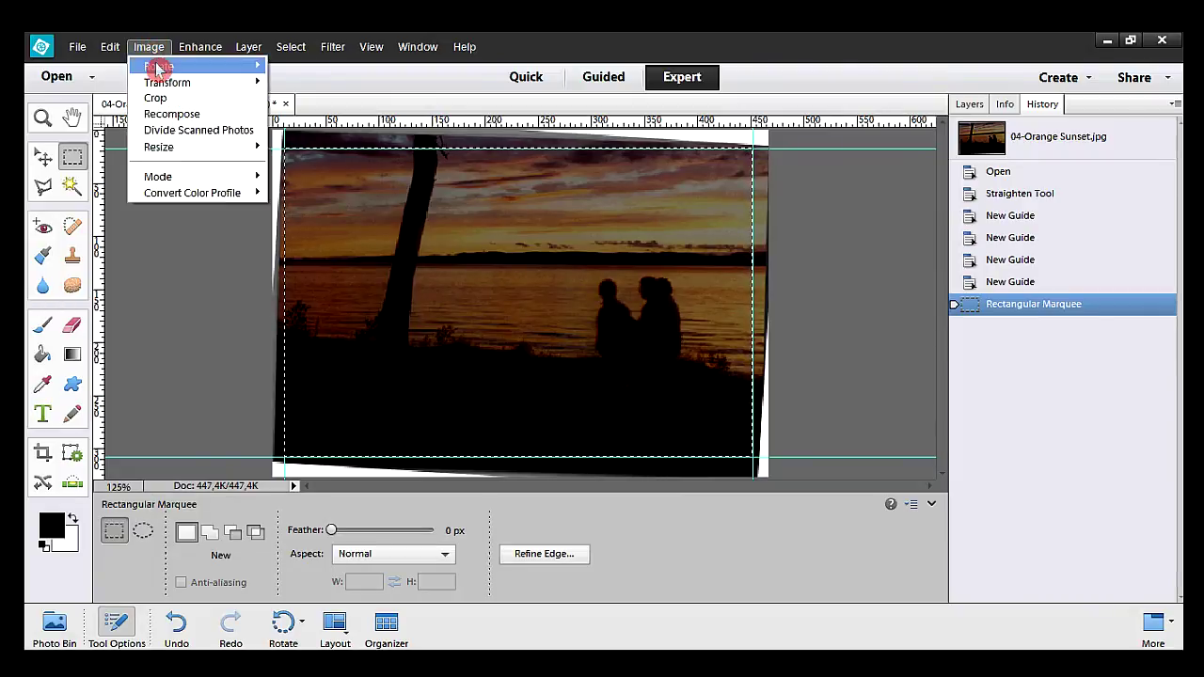
click(155, 97)
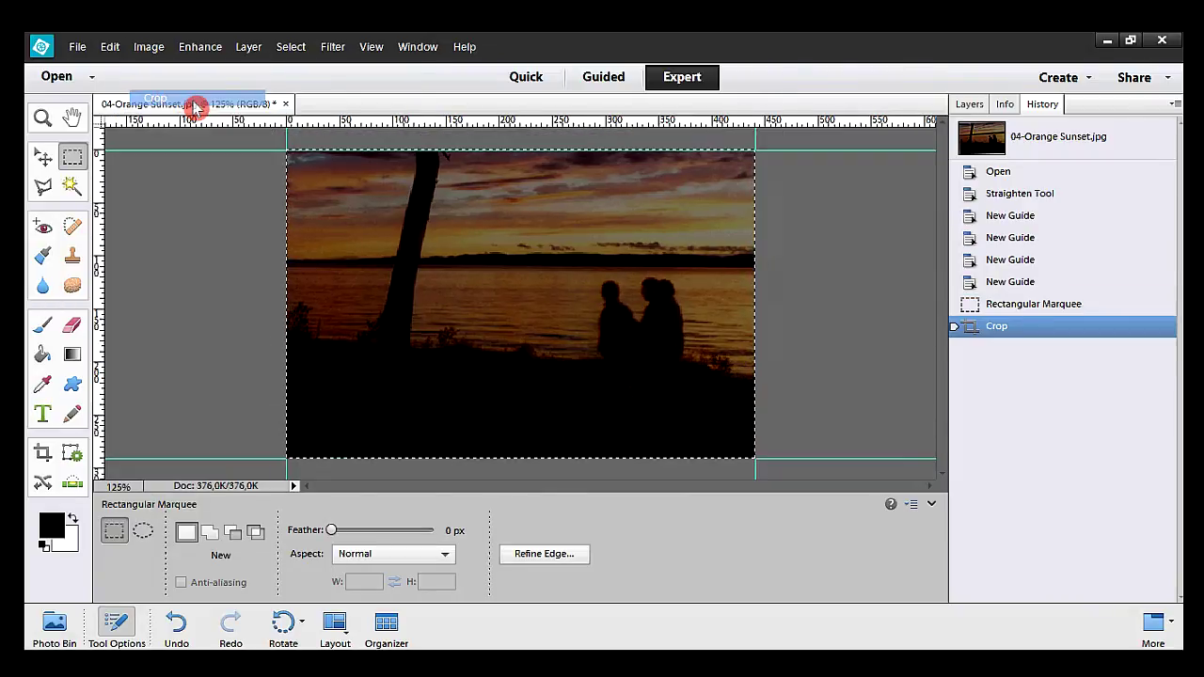
- Clear all guides and deselect the cropped photo
click(365, 49)
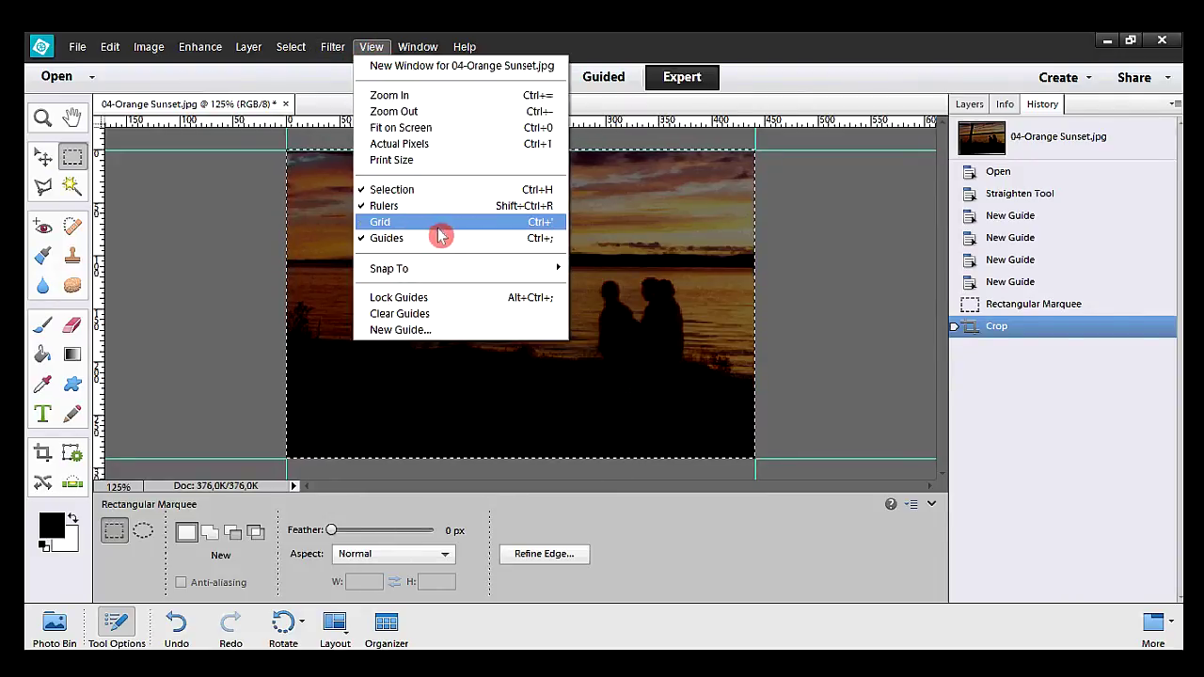
click(450, 322)
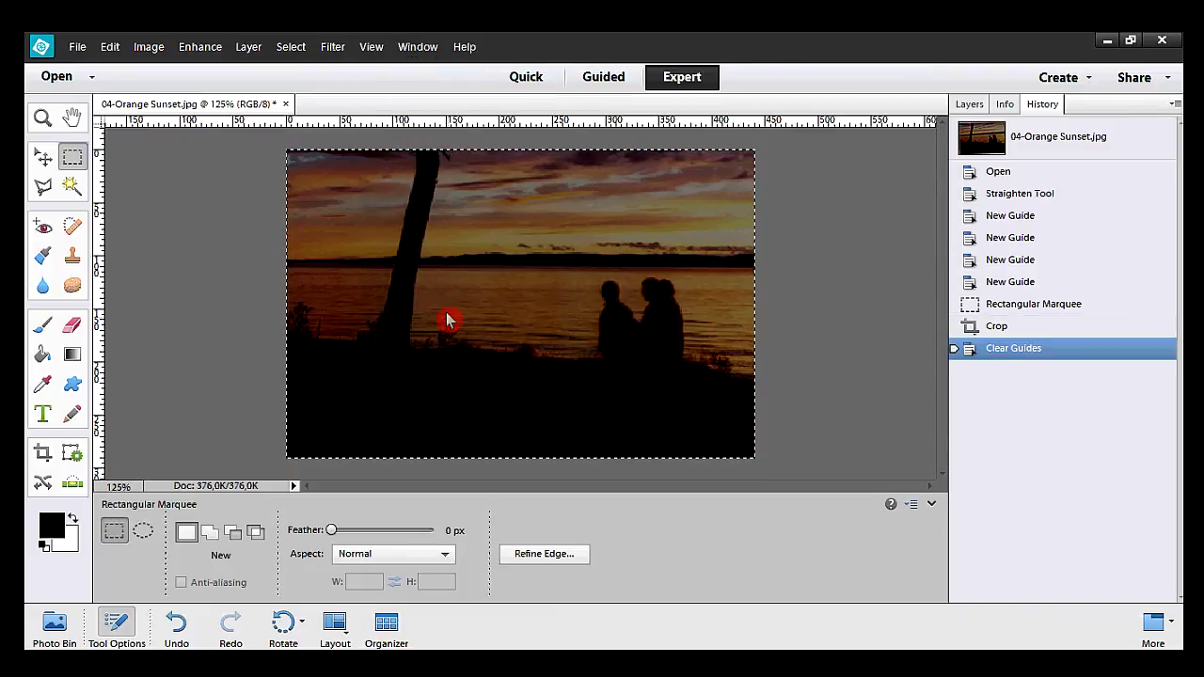
click(290, 47)
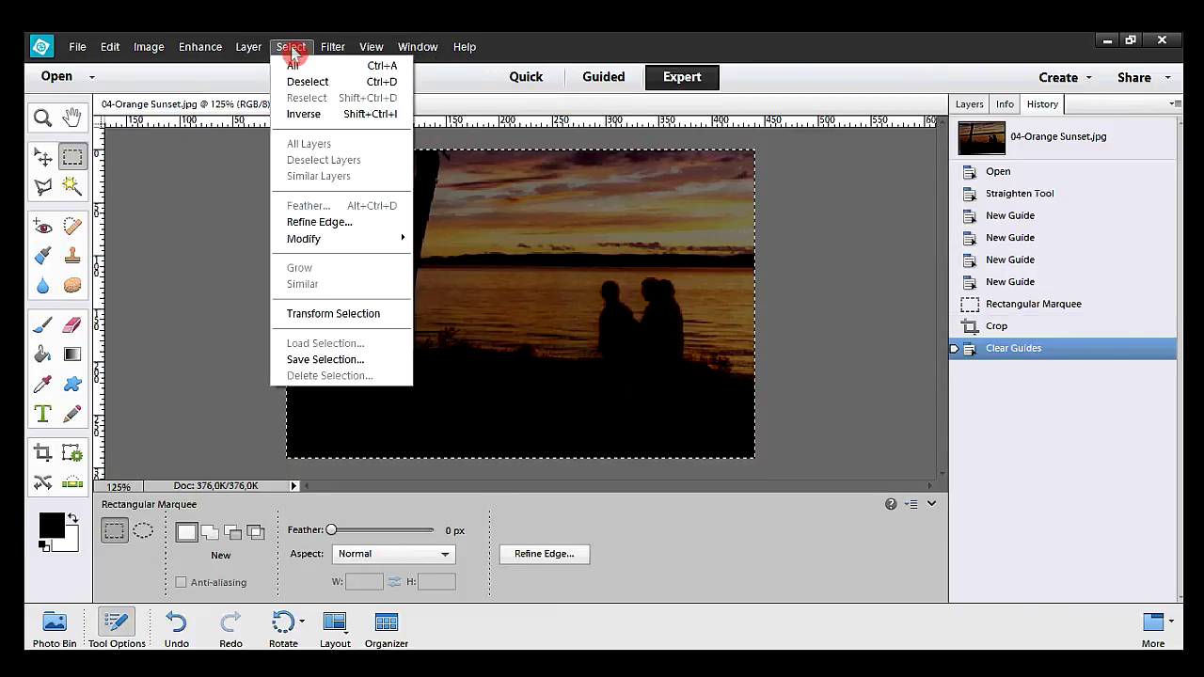
click(344, 84)
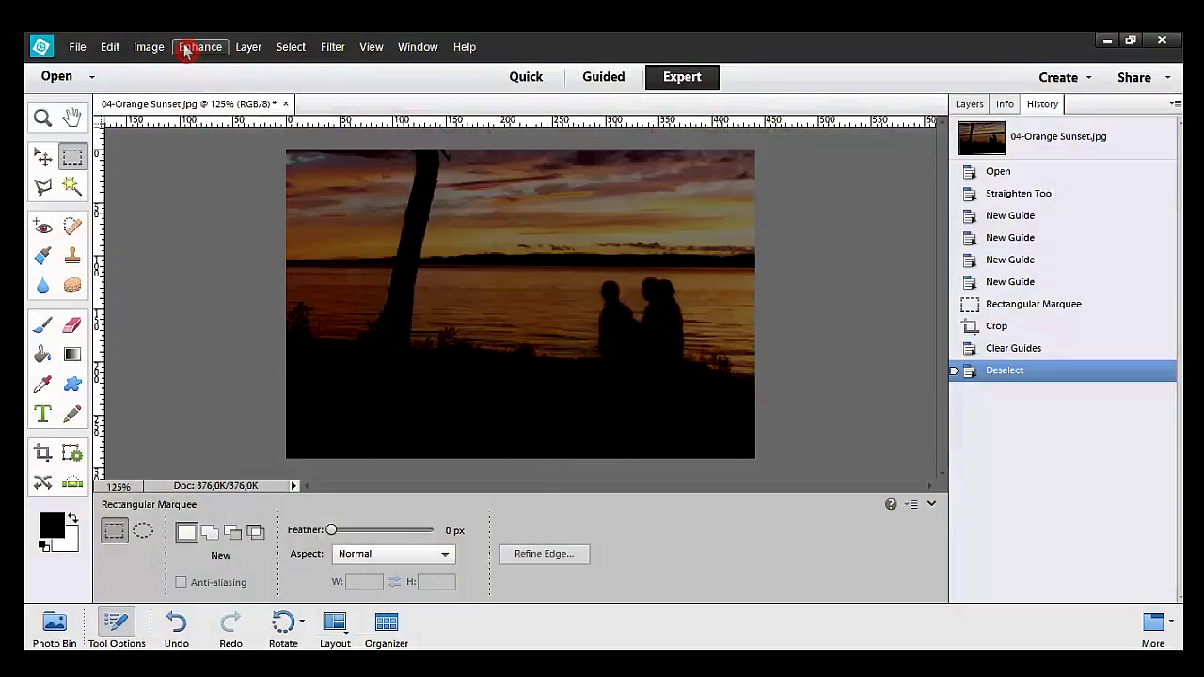
- Apply Shadows/Highlights to the cropped photo with Lighten Shadows at 28%, after trying stronger lightening
click(185, 49)
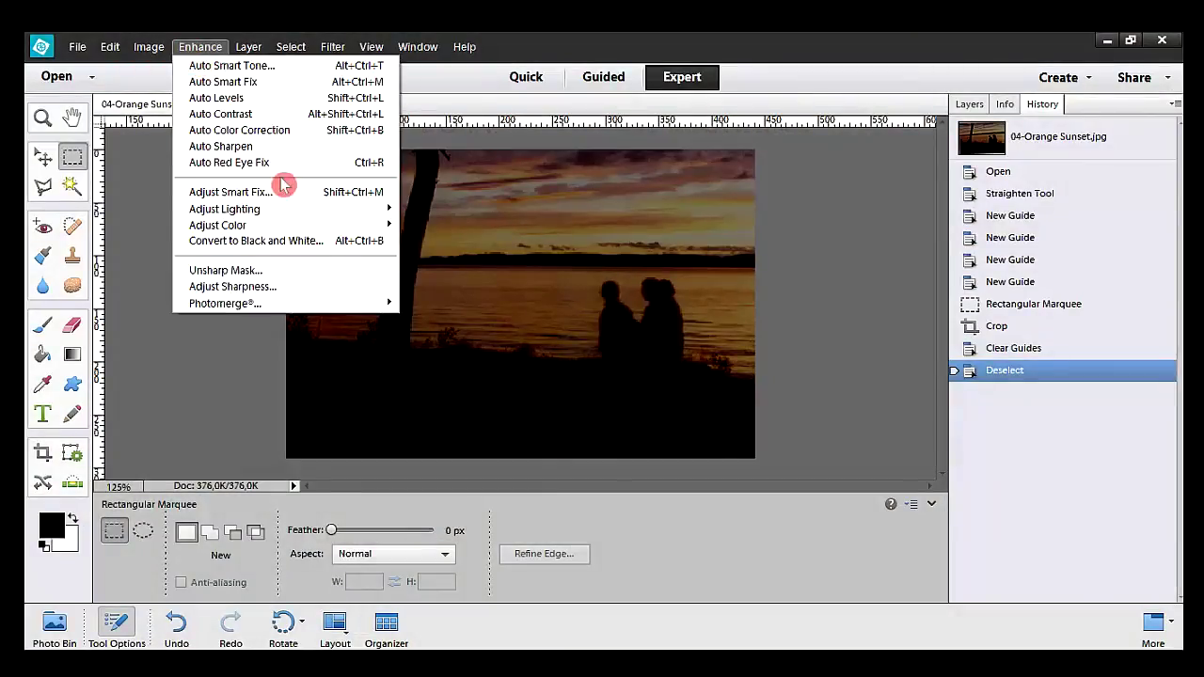
mouse_move(297, 210)
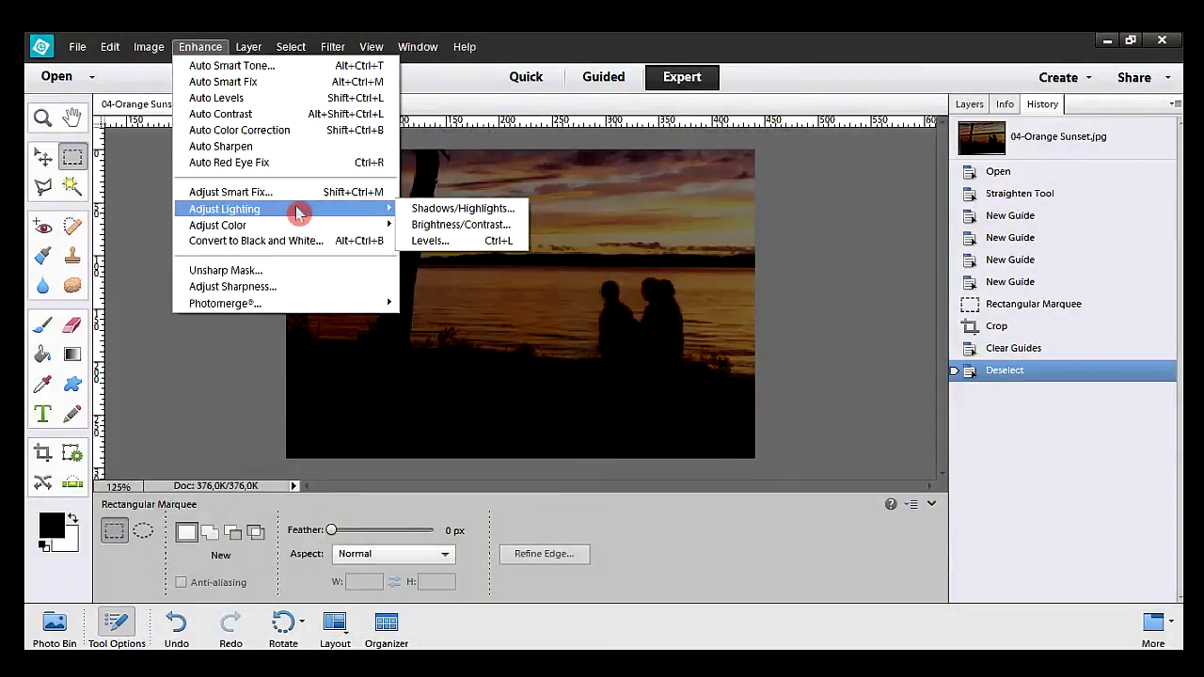
click(492, 214)
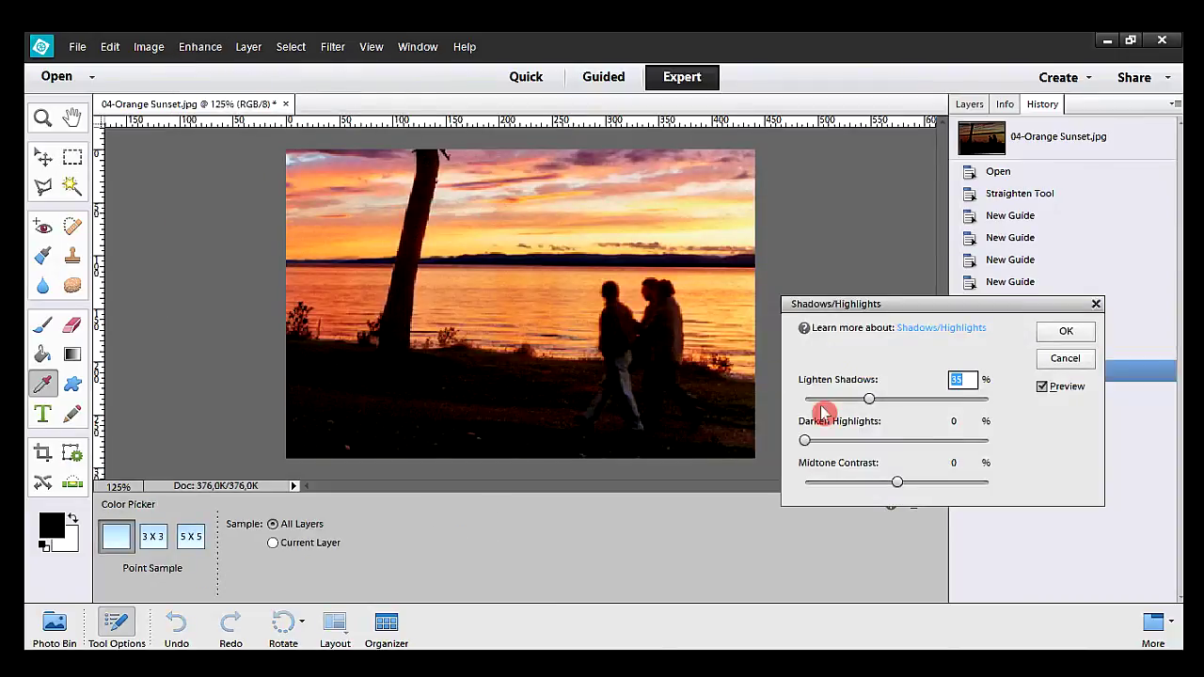
drag(871, 402, 955, 410)
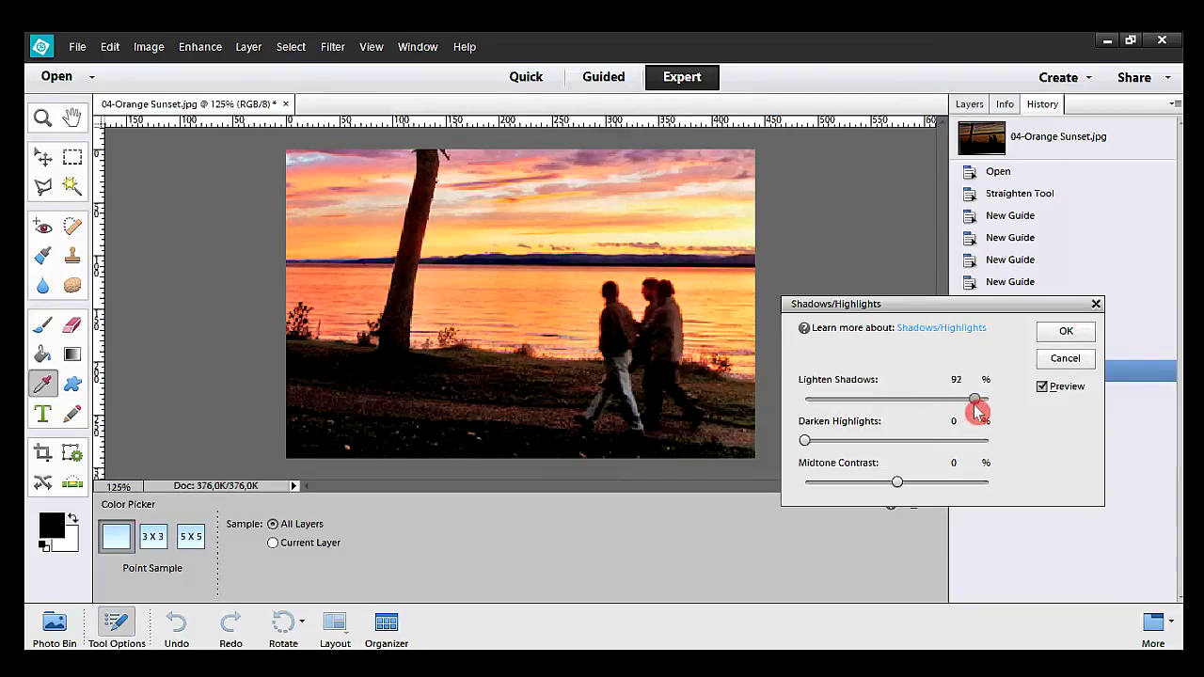
drag(966, 412, 830, 411)
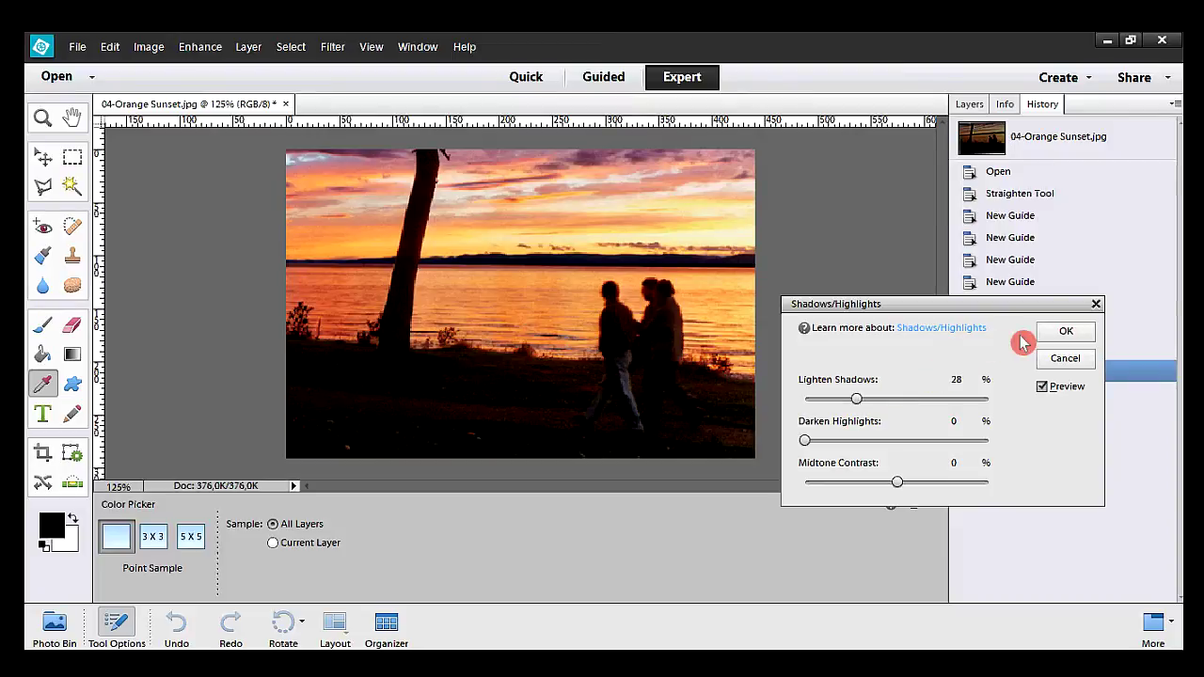
click(1051, 337)
click(1051, 336)
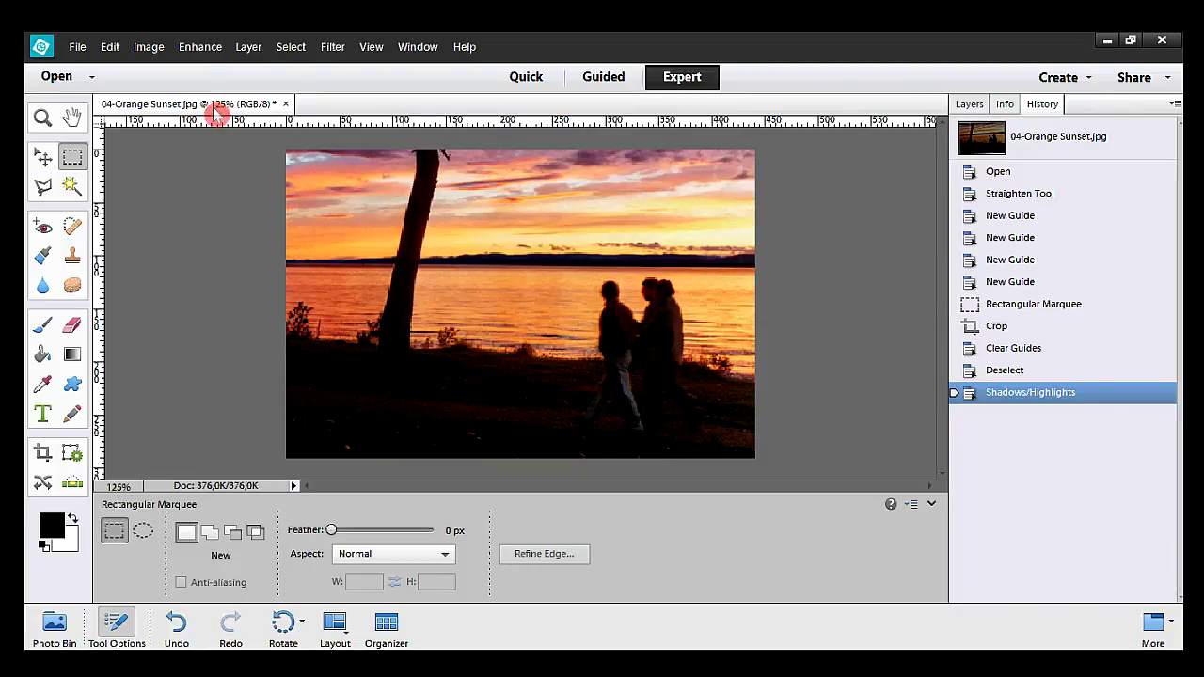
- Apply Shadows/Highlights a second time with Lighten Shadows at 21% and Darken Highlights at 15%
click(197, 46)
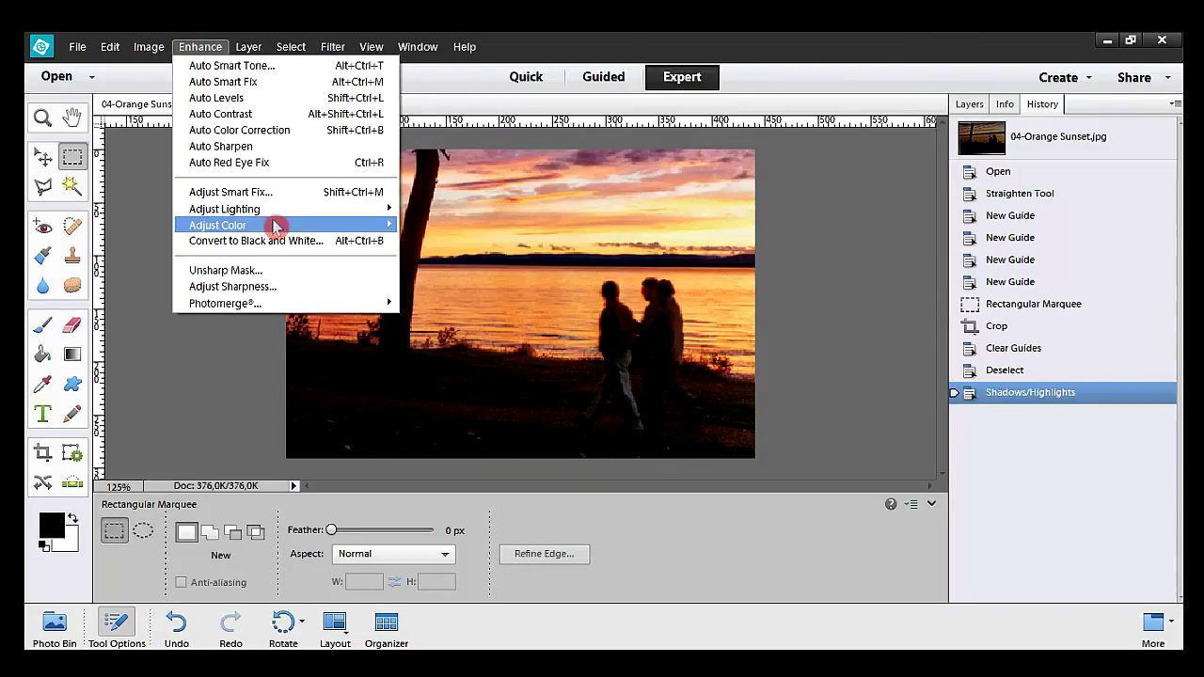
mouse_move(312, 208)
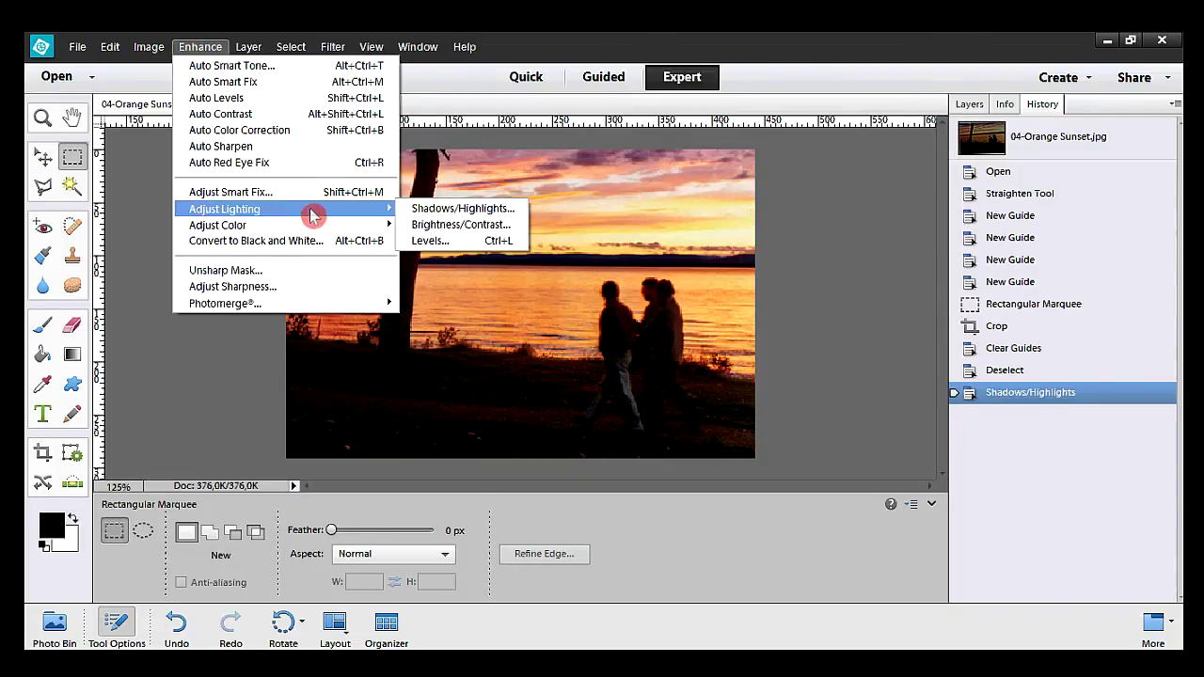
click(487, 211)
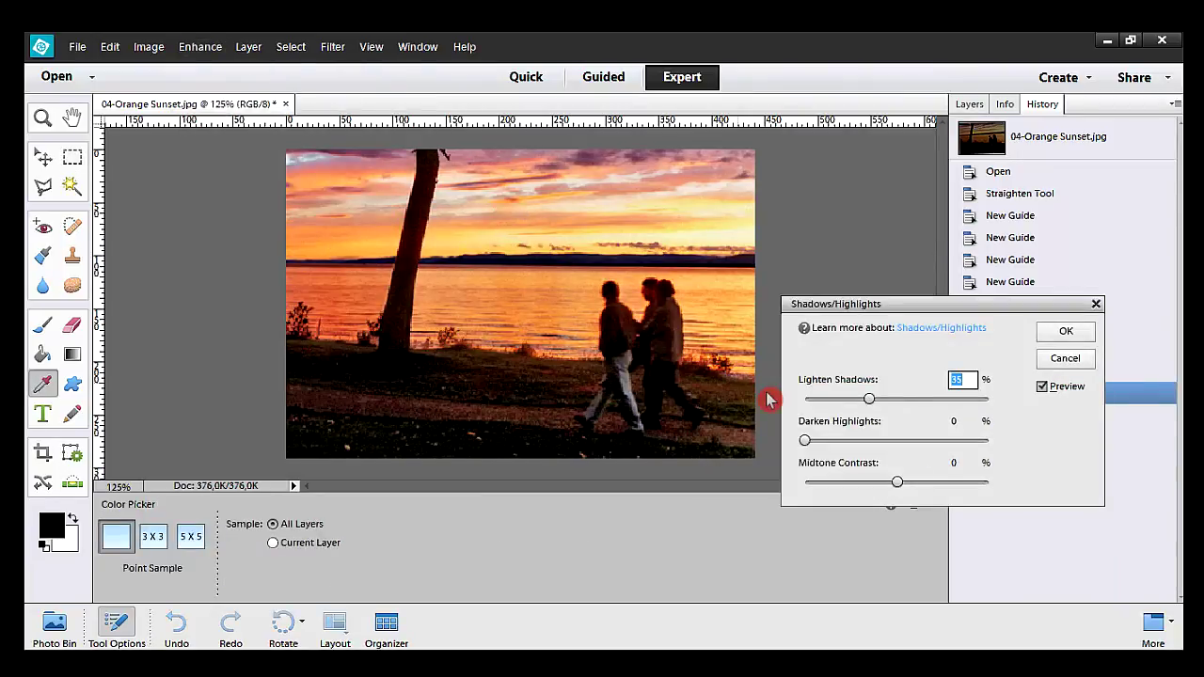
drag(871, 402, 998, 404)
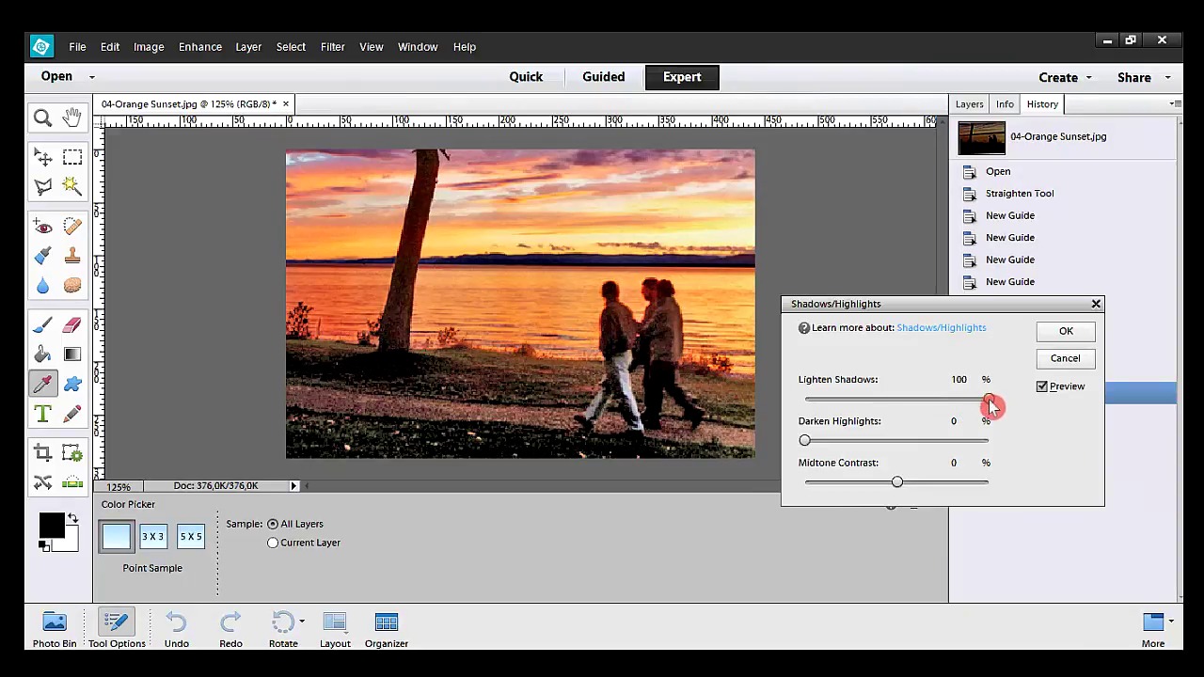
drag(991, 405, 850, 411)
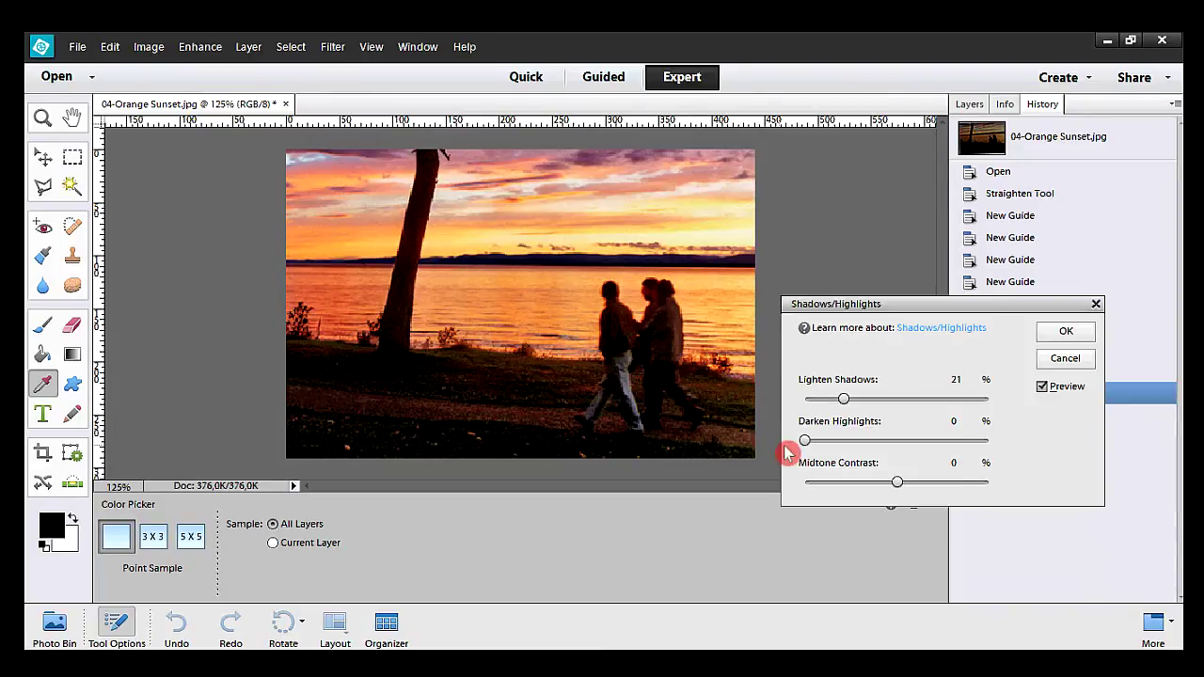
drag(809, 444, 835, 447)
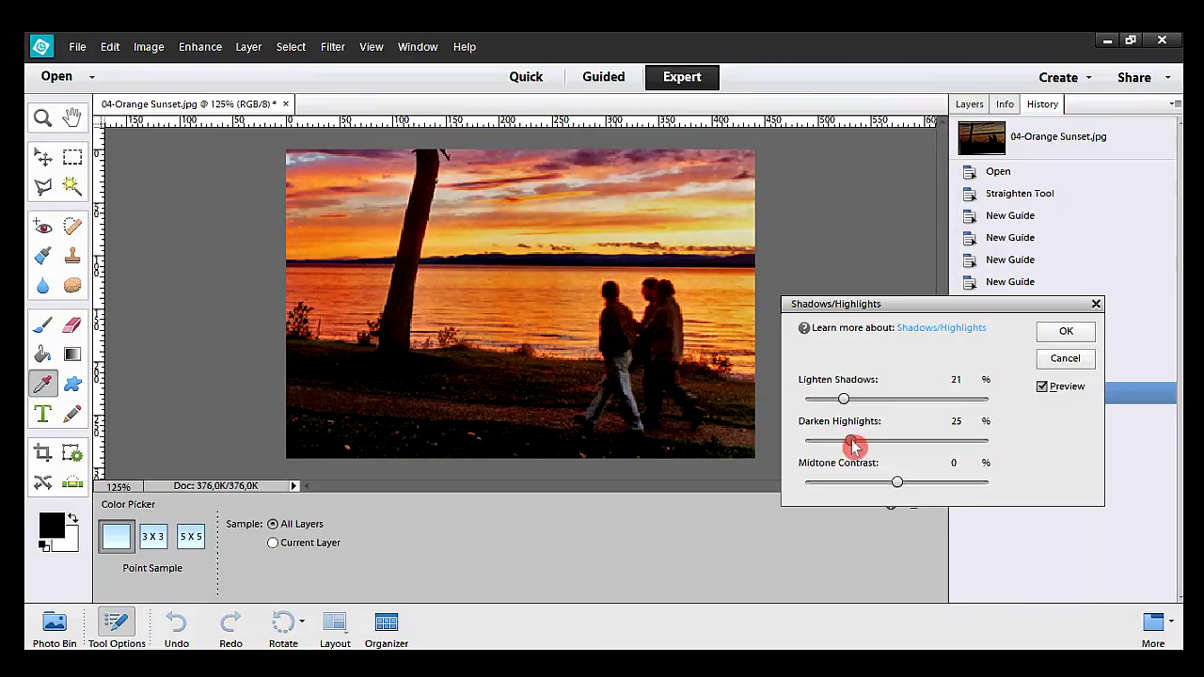
drag(860, 445, 836, 447)
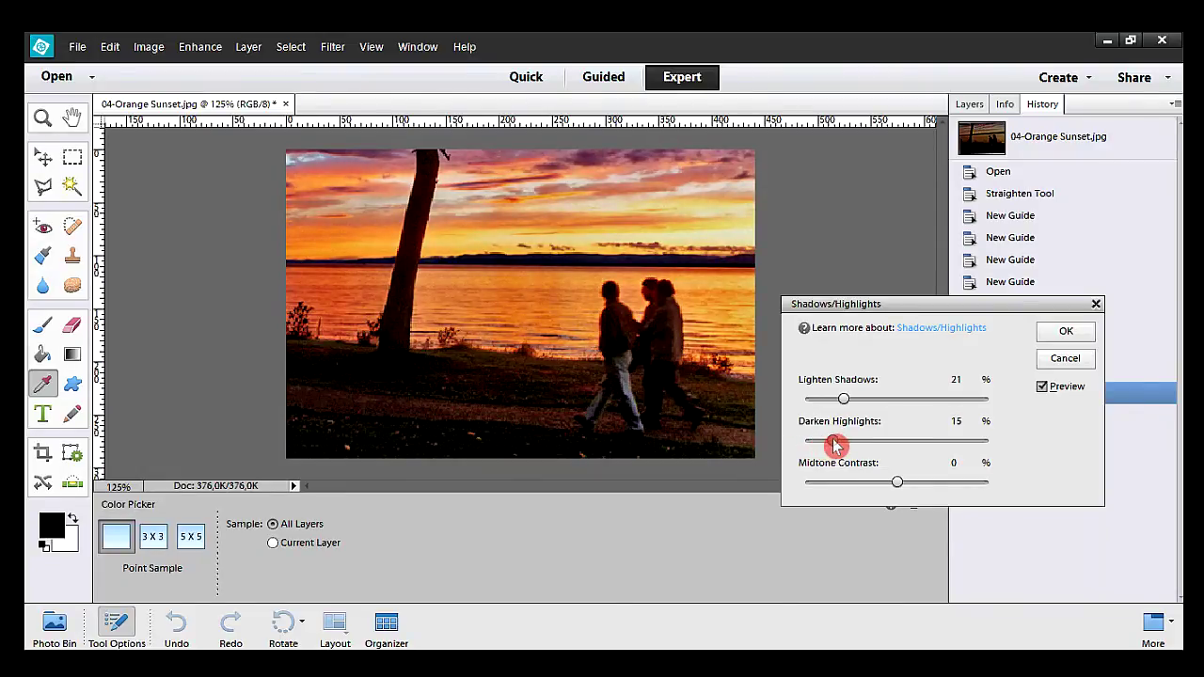
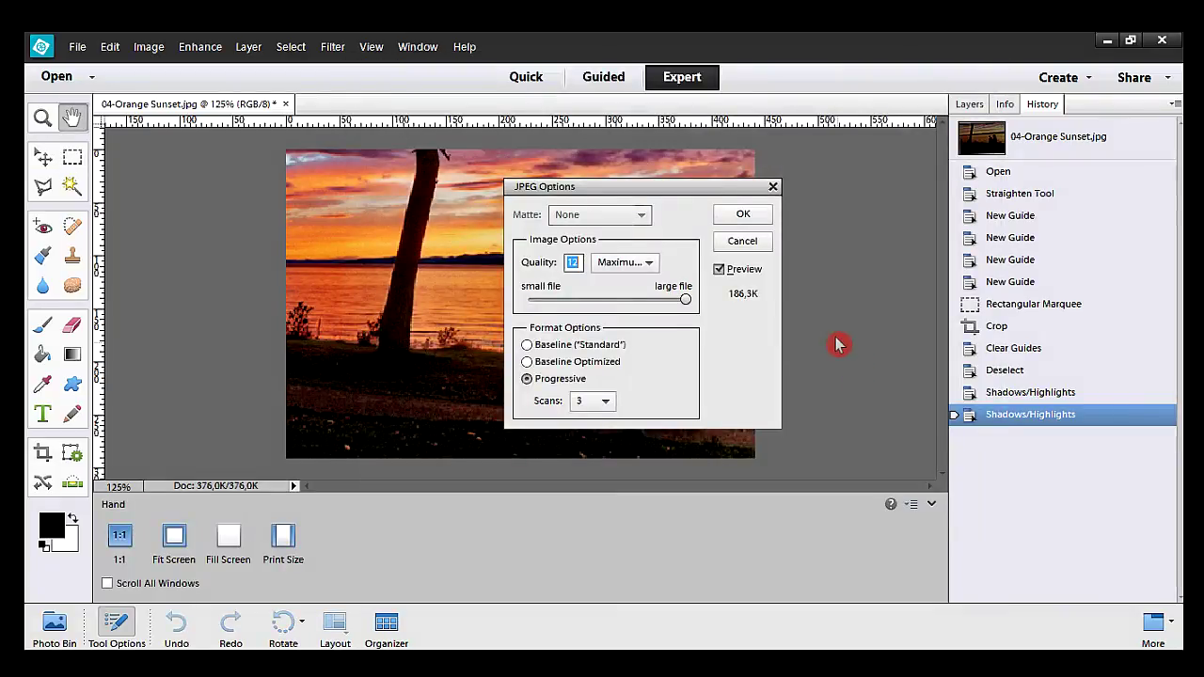
- Save the photo as 04-Orange Sunset_OKAY.jpg with JPEG quality 12 and the Progressive format option at 3 scans
click(743, 216)
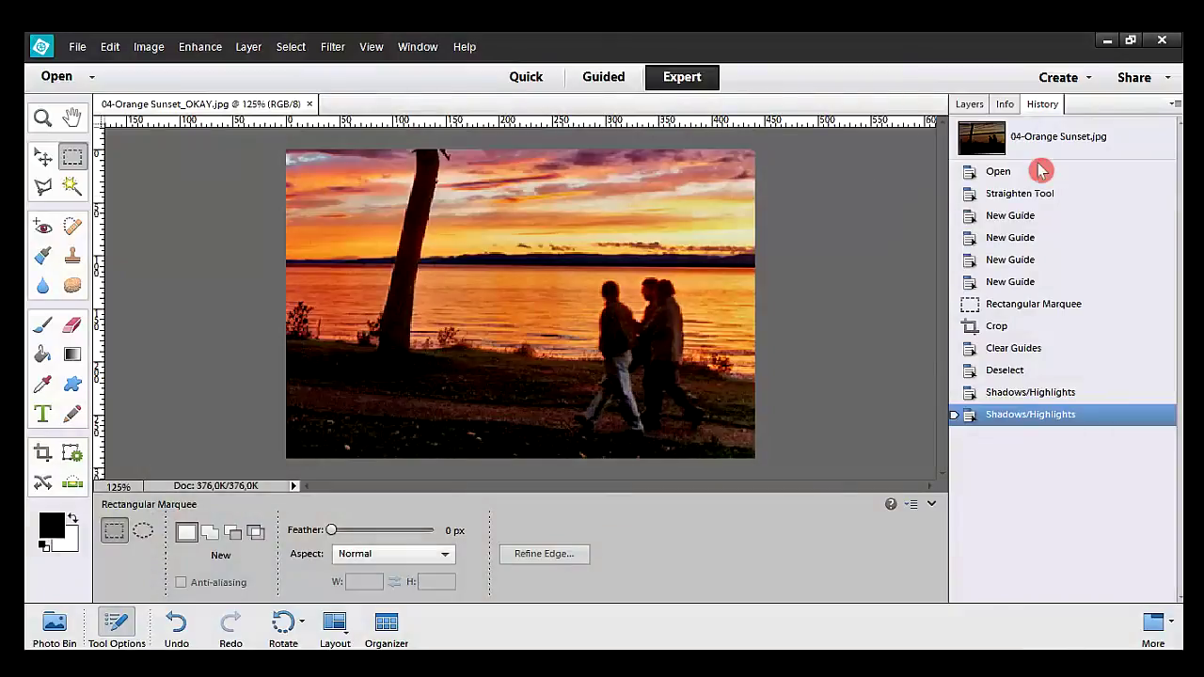
- Review the photo's history states one by one from the original to the last Shadows/Highlights, and compare the original with the final version
click(1048, 151)
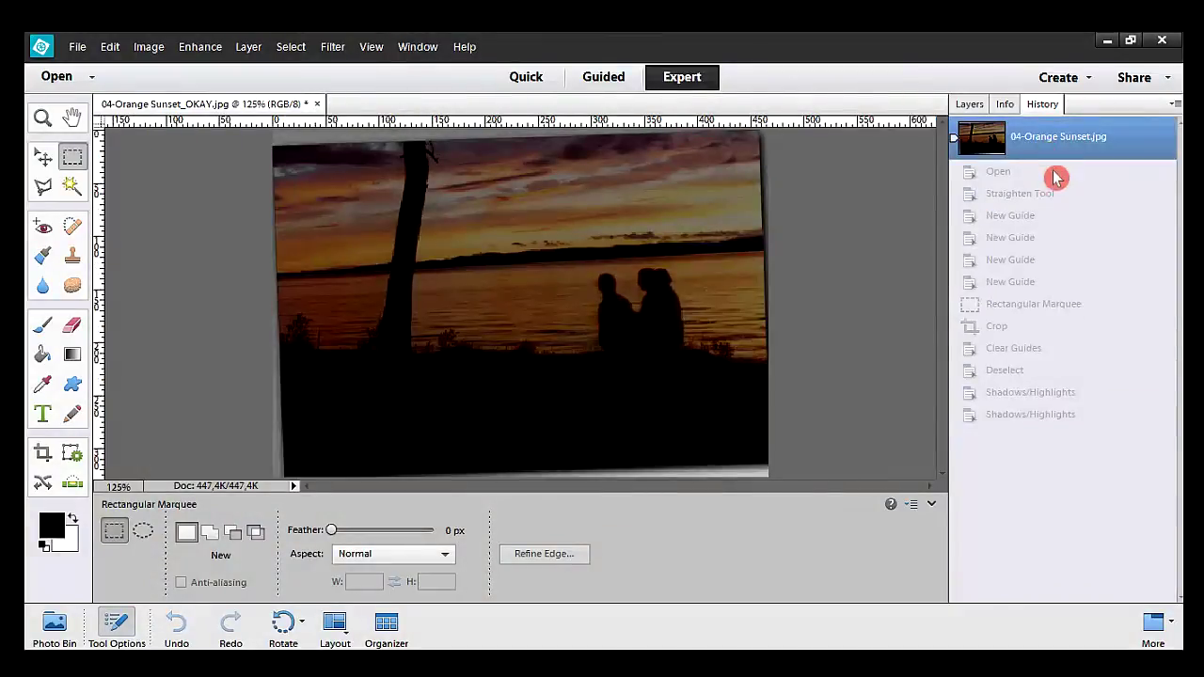
click(1053, 176)
click(1047, 195)
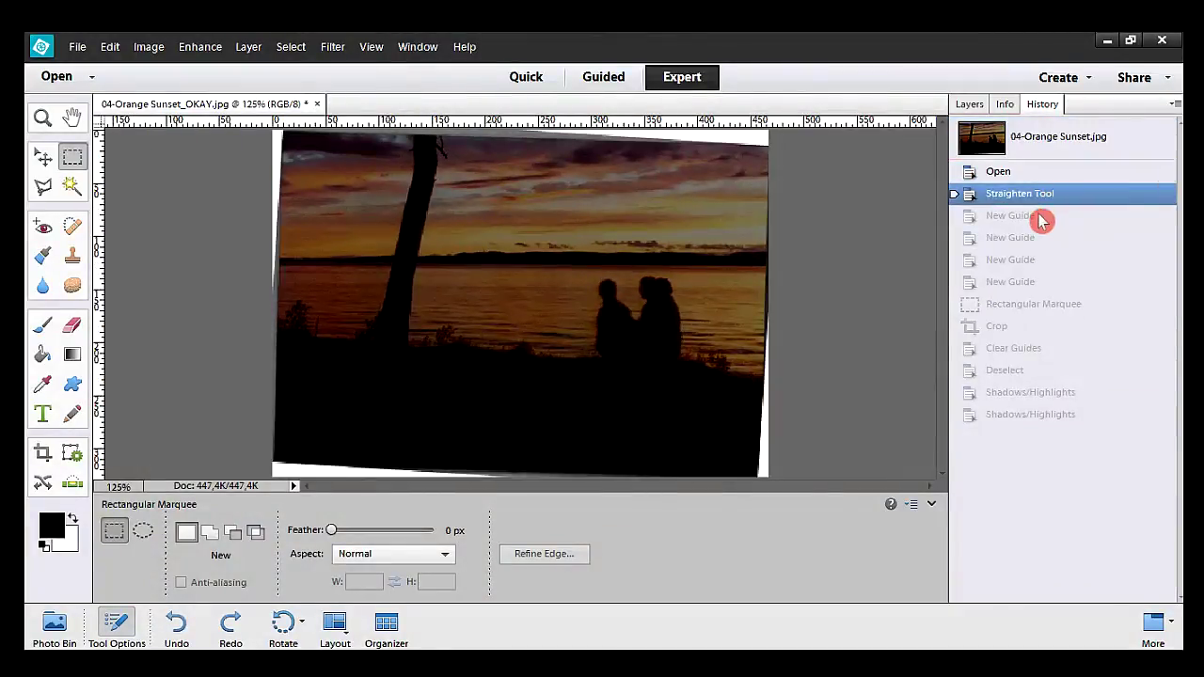
click(1042, 217)
click(1031, 241)
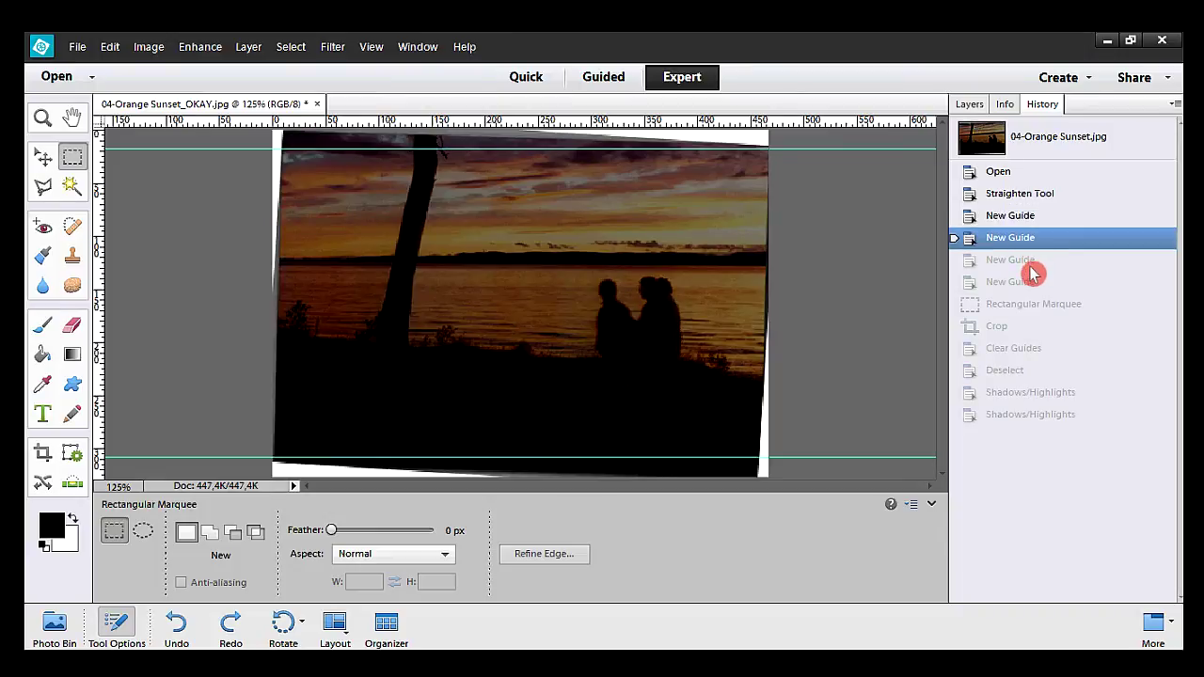
click(1031, 263)
click(1032, 281)
click(1030, 305)
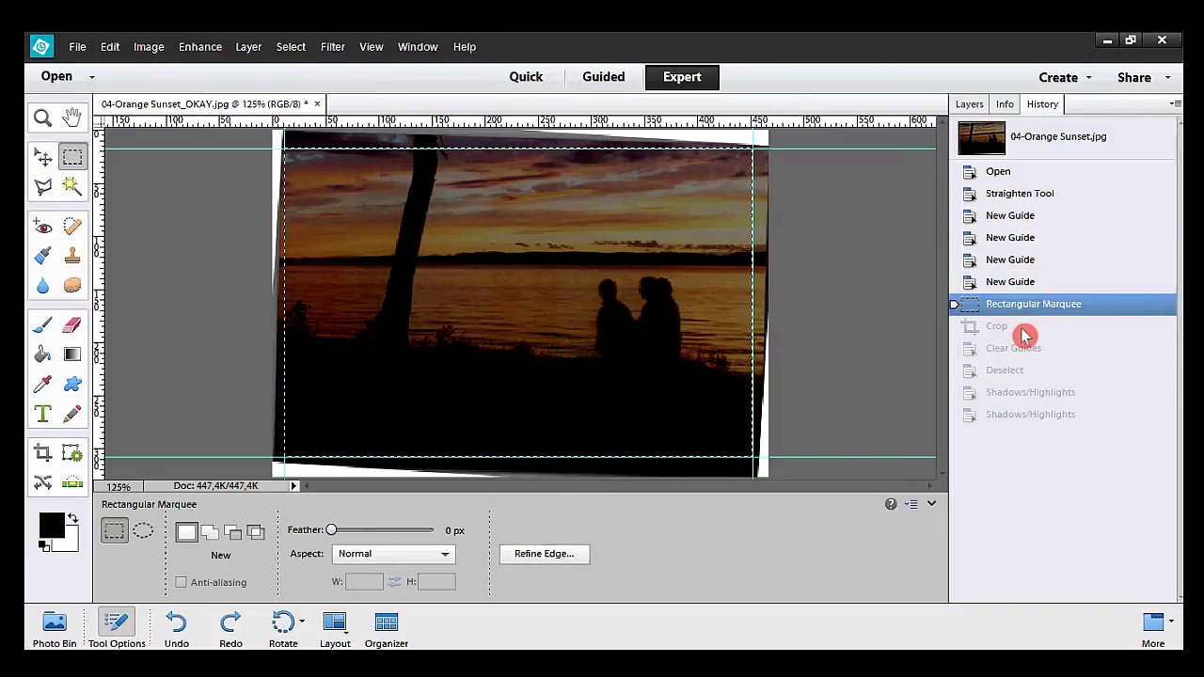
click(1023, 328)
click(1021, 350)
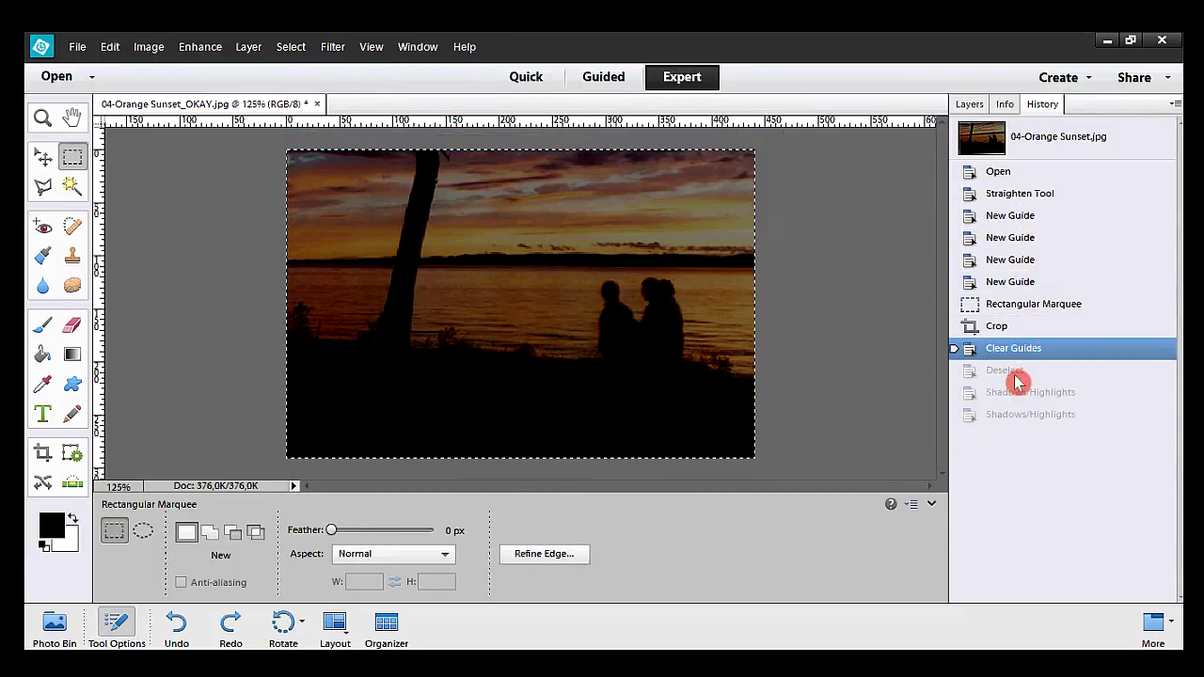
click(1020, 373)
click(1023, 399)
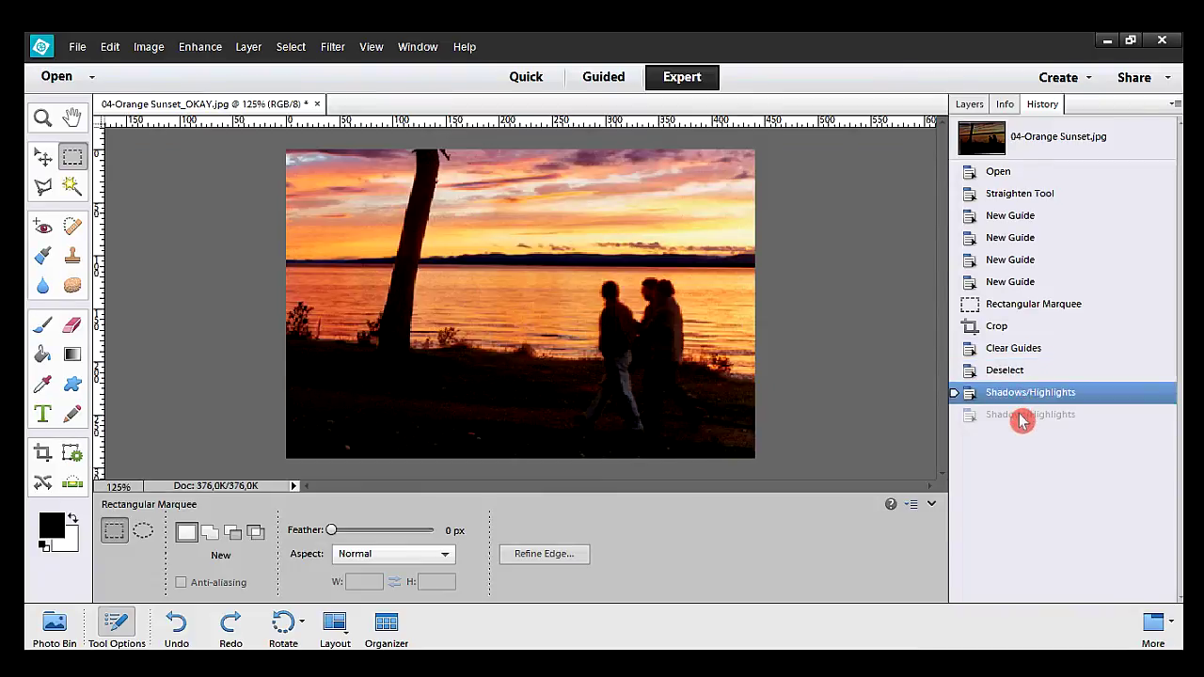
click(1023, 419)
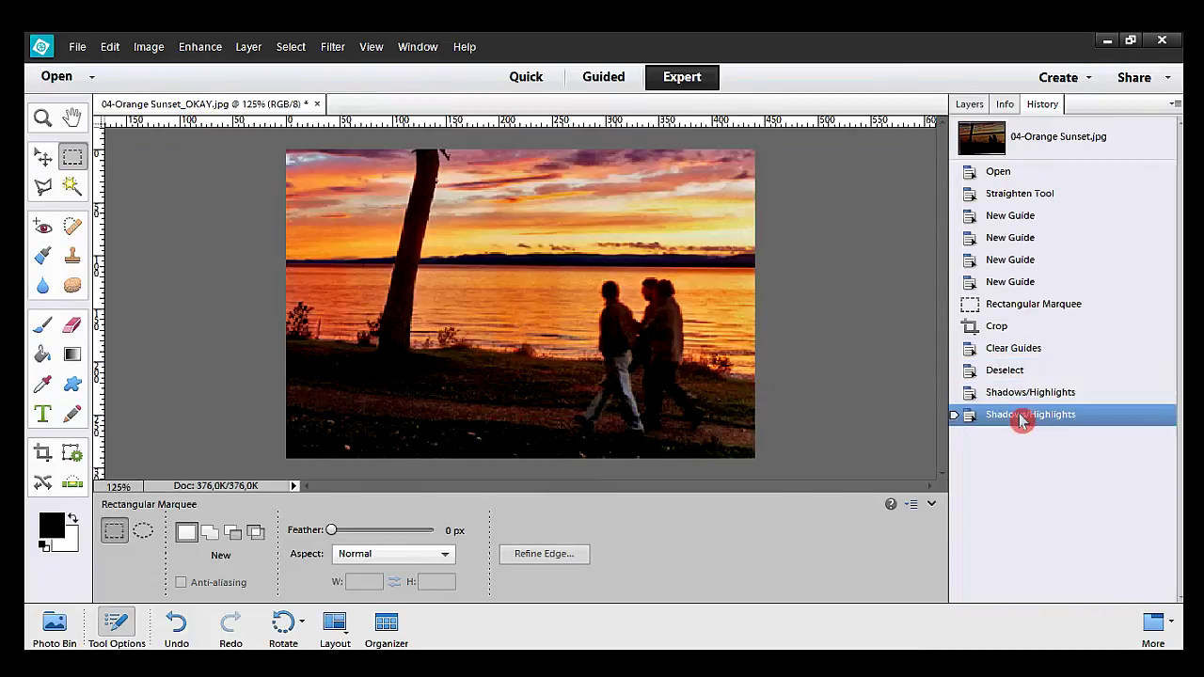
click(1025, 146)
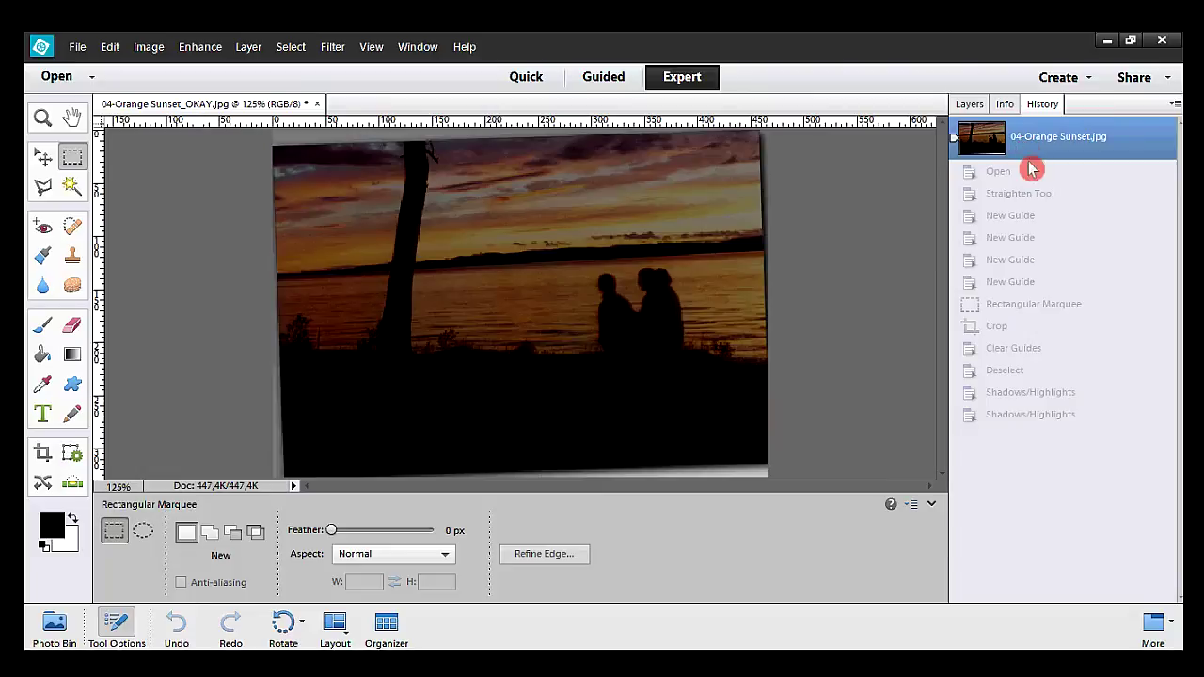
click(1063, 418)
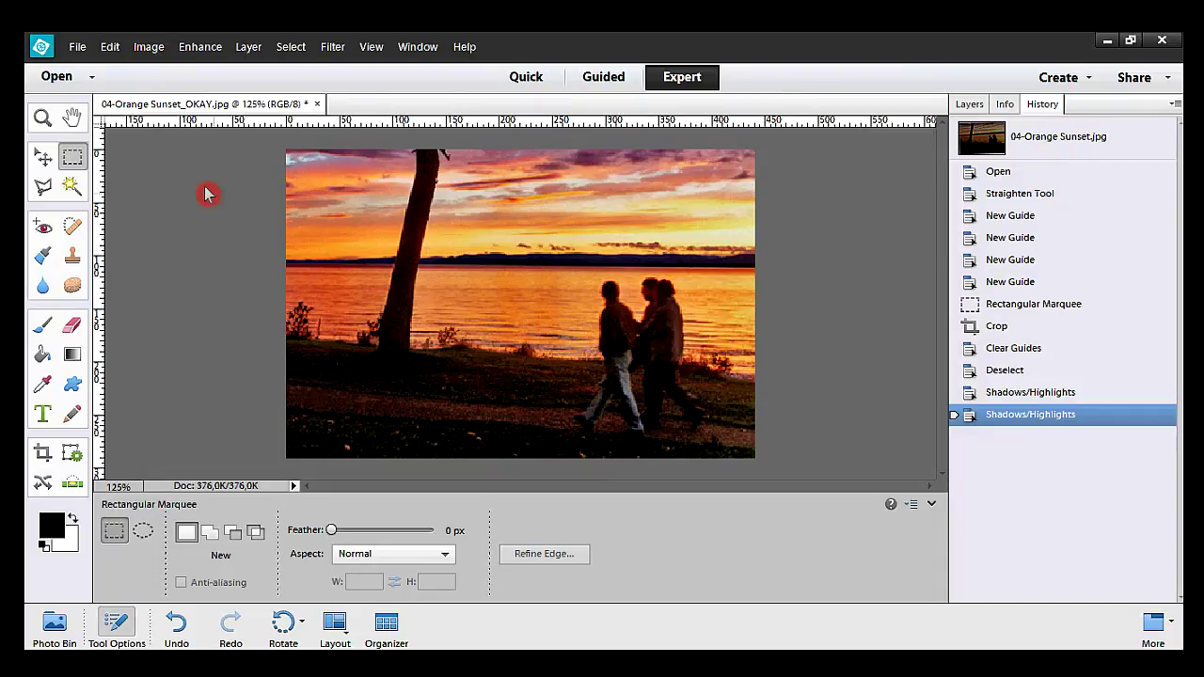
- Save 04-Orange Sunset_OKAY.jpg again in its final edited state
click(78, 48)
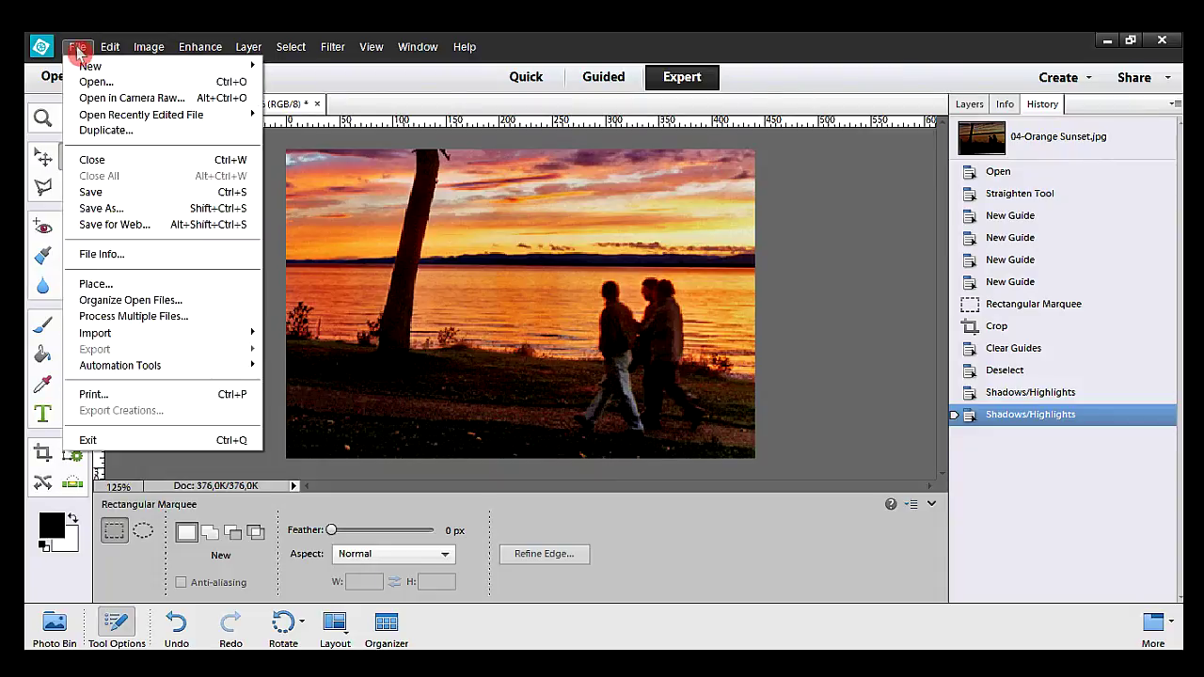
click(138, 192)
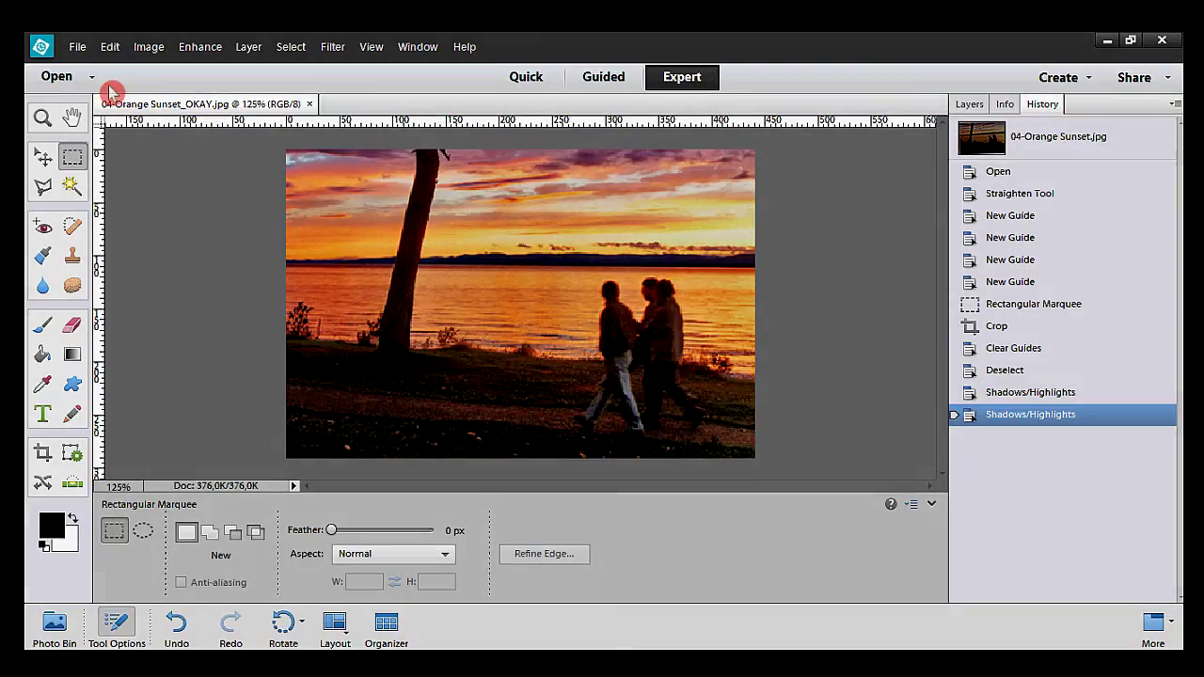
click(78, 47)
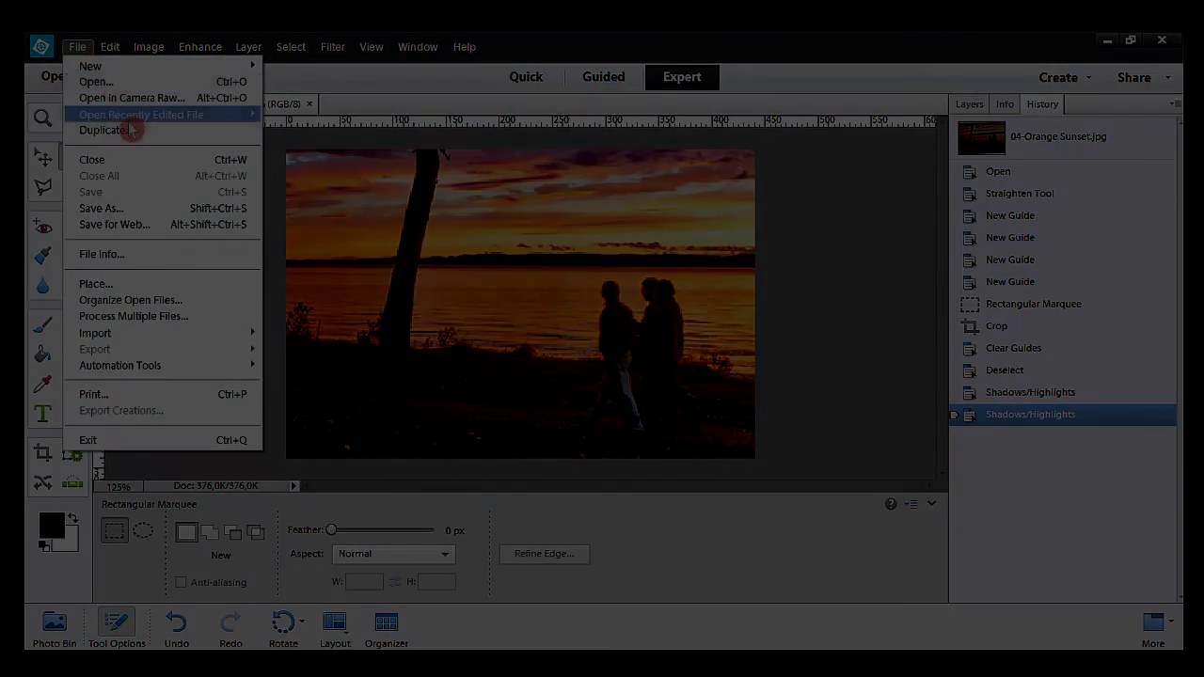